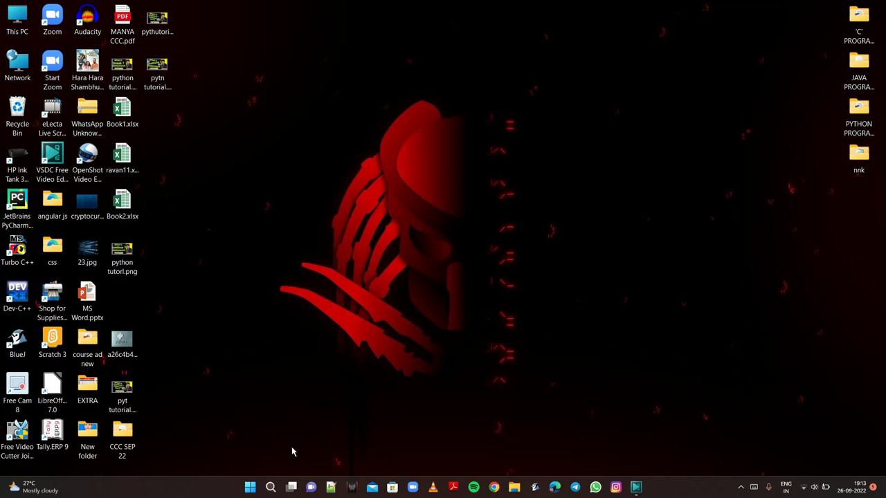
Launch Excel 2013 from a Start search for 'exce', dismiss the activation notice, and maximize it.
mouse_move(272, 487)
click(272, 422)
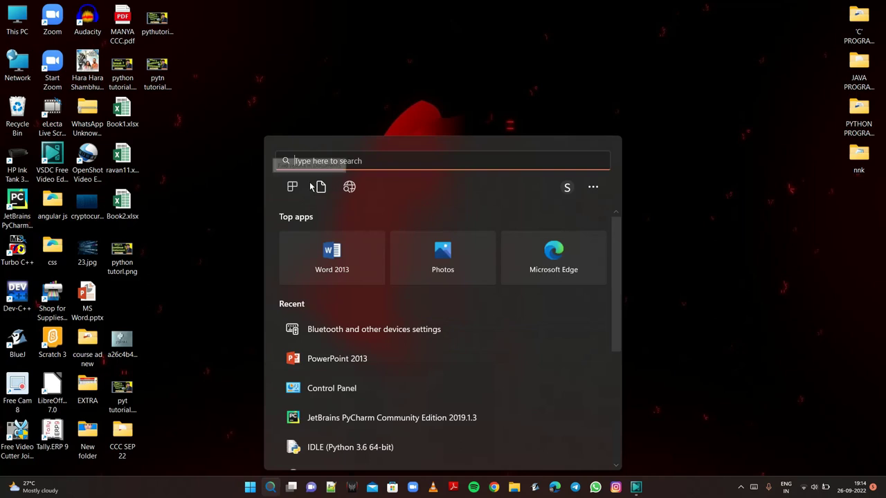
text(exce)
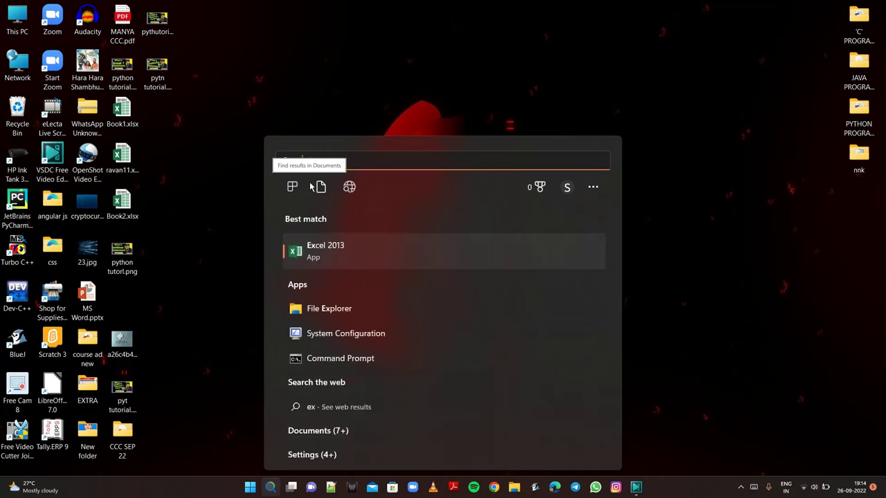
key(Return)
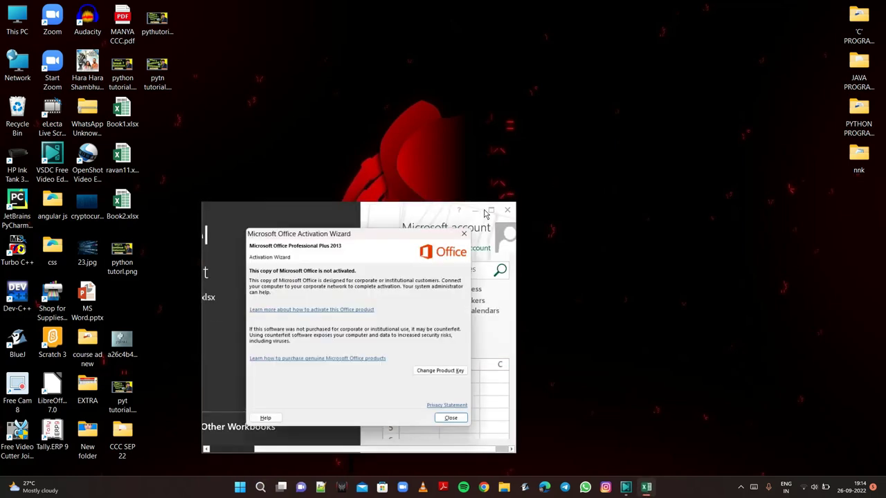
click(465, 233)
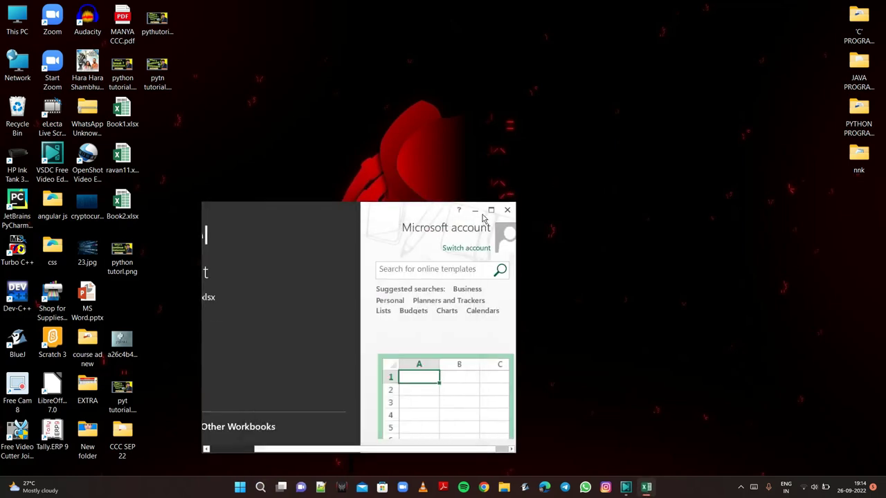
click(490, 210)
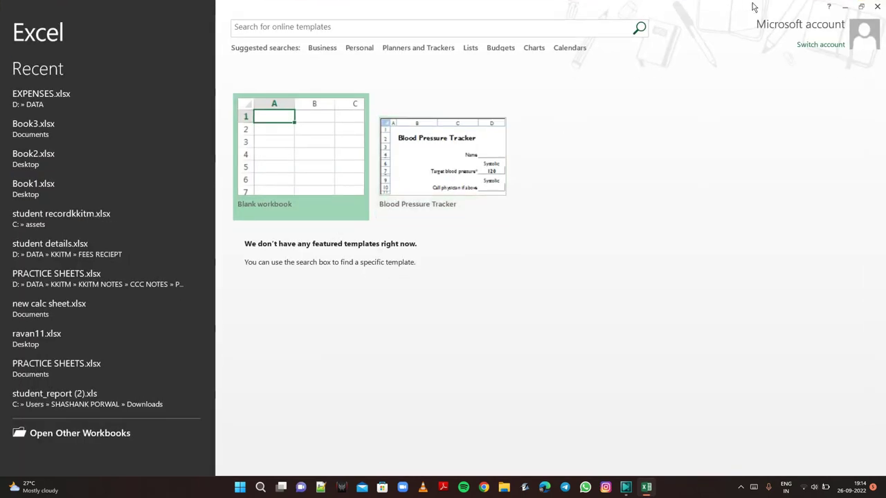
Create a blank workbook and zoom the sheet in five steps so cells look larger.
click(324, 122)
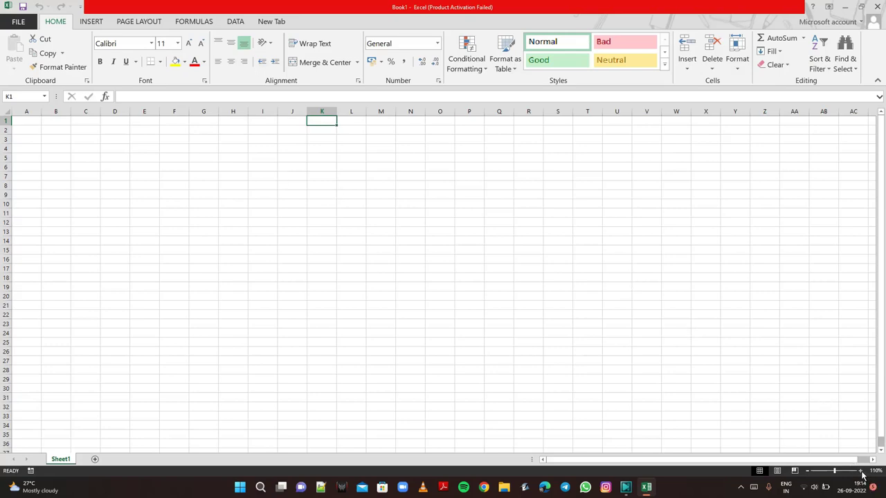
click(859, 471)
click(859, 471)
click(860, 471)
click(860, 471)
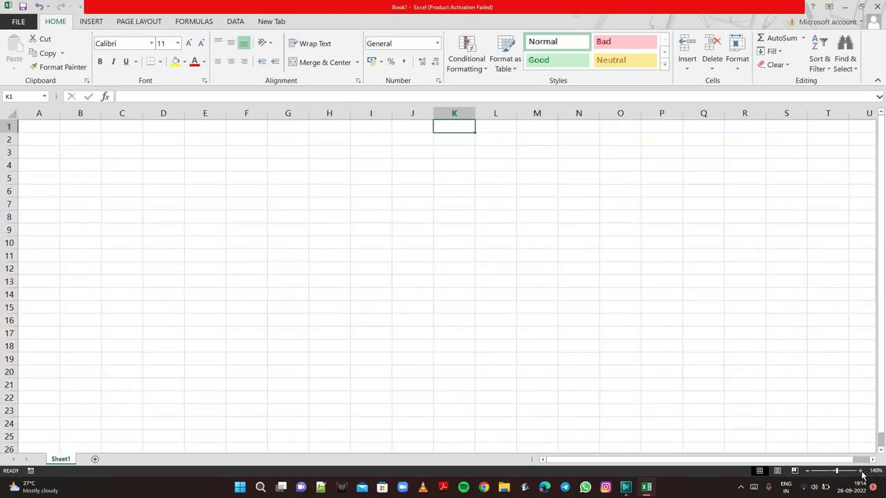
click(860, 471)
click(861, 471)
click(861, 471)
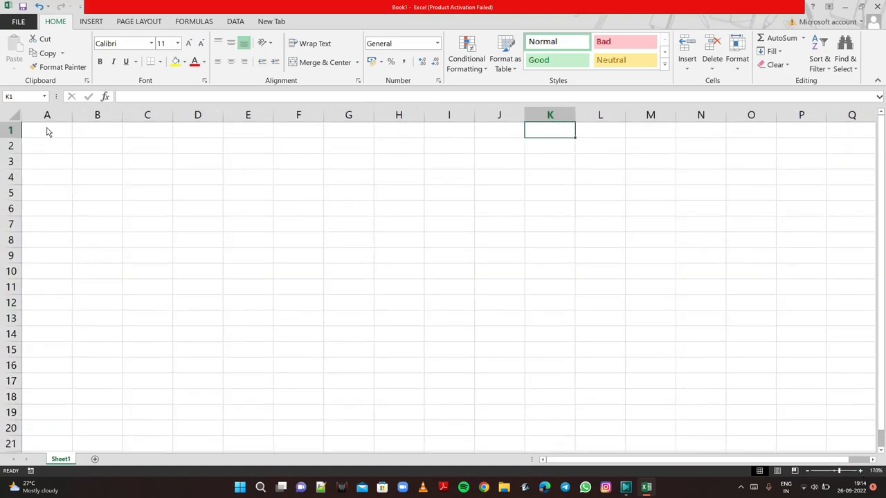
Select A1:E2 and merge it into one centred cell.
mouse_move(47, 133)
mouse_down()
mouse_move(233, 157)
mouse_move(324, 152)
mouse_up()
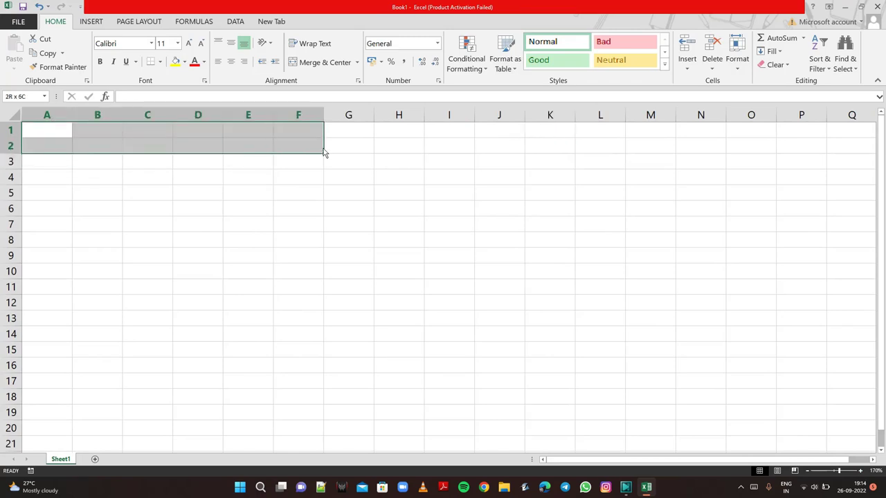
drag(323, 152, 271, 149)
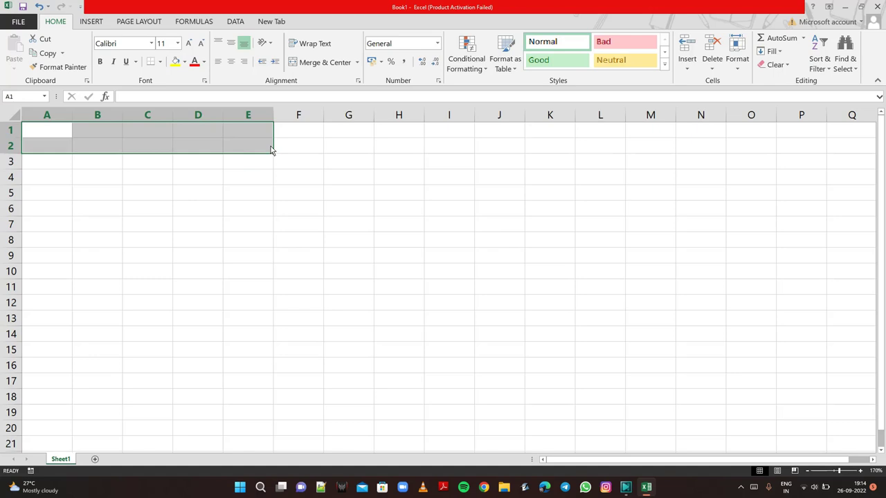
click(322, 63)
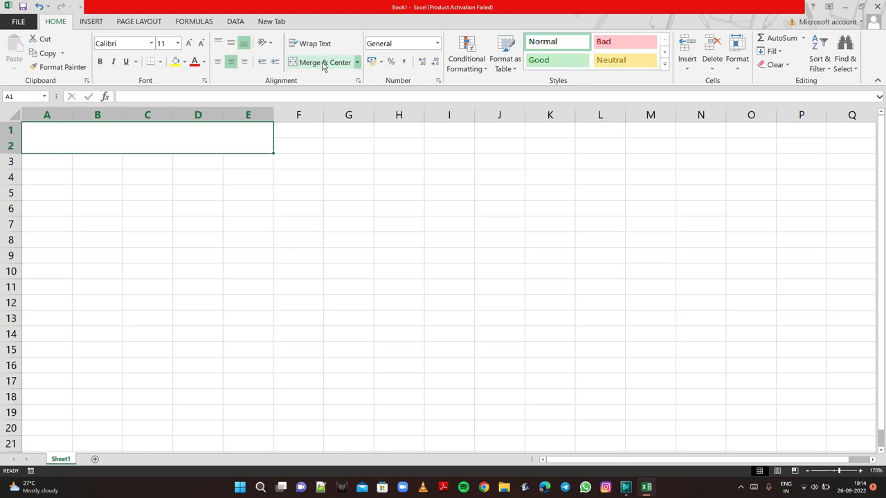
Type the title 'SALES REPORT DATED 23-SEPTEMBER-2022' in capitals, fixing typos along the way.
text(S)
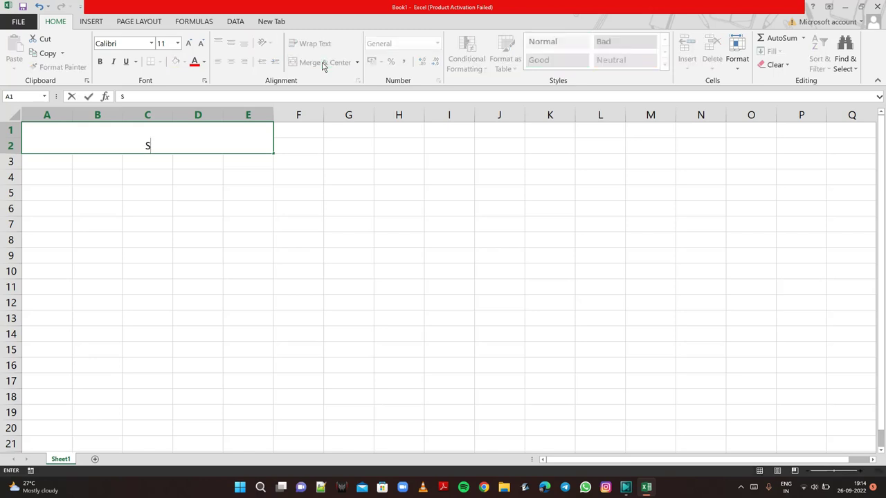
key(Caps_Lock)
text(ALE)
text(S )
text(r)
key(BackSpace)
text(REPO)
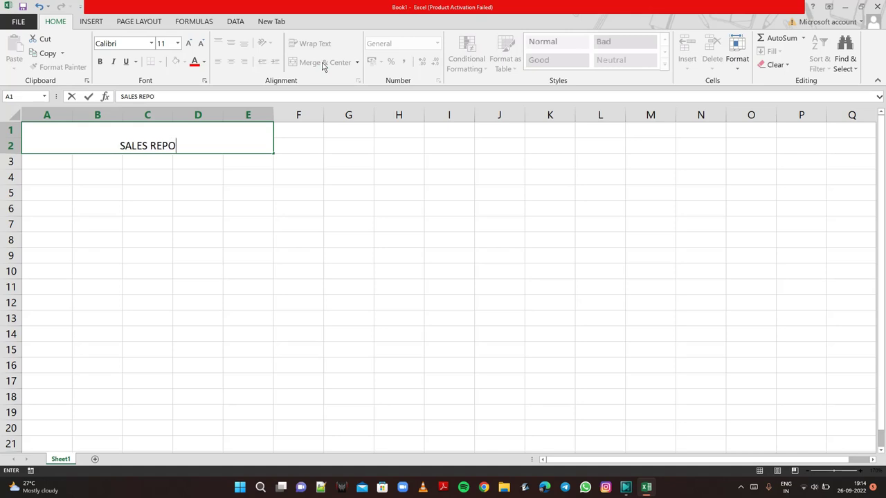
text(RT)
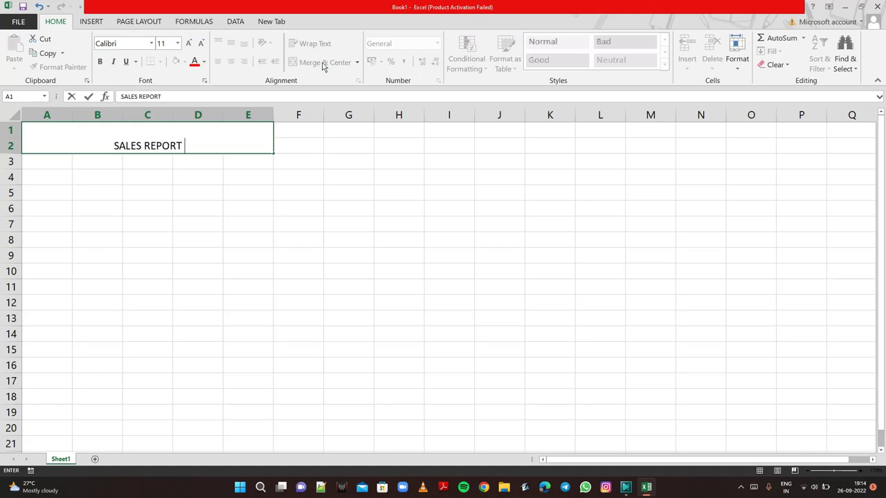
text( DATED)
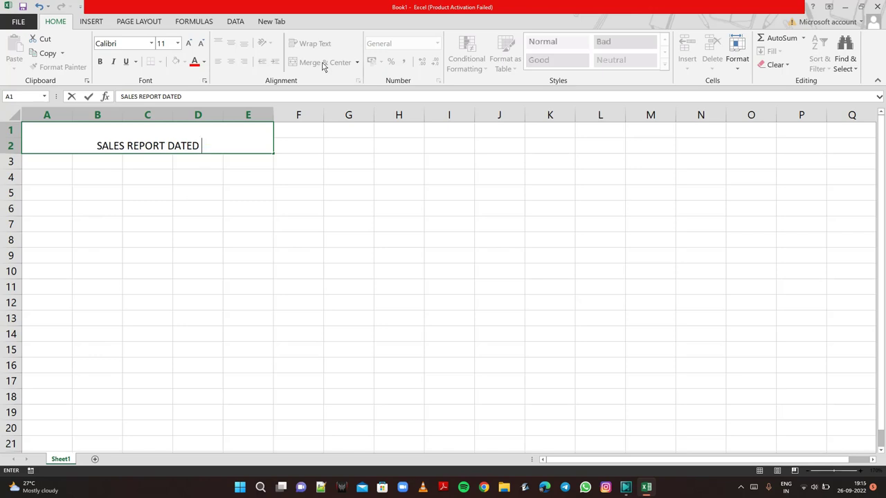
text(23)
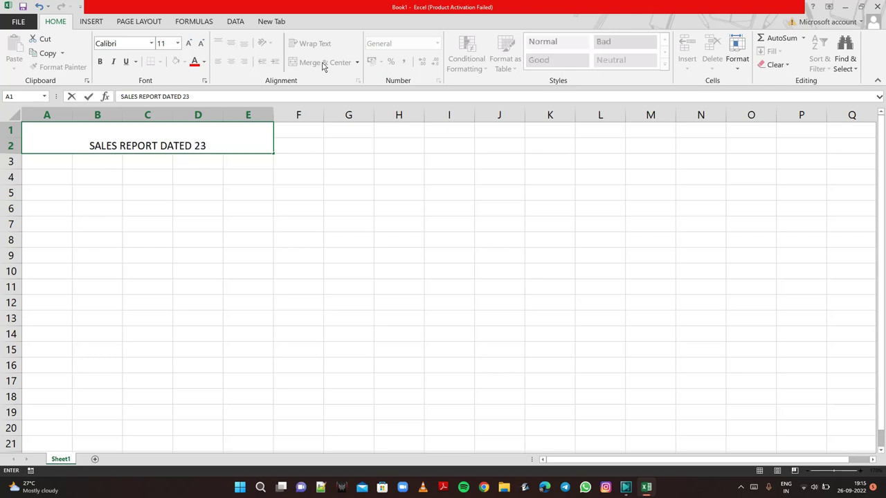
text(-)
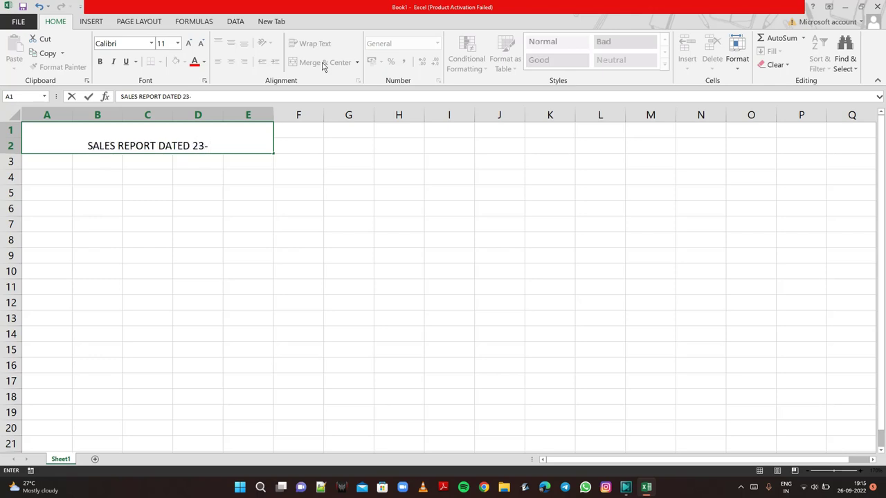
text(SEO)
key(BackSpace)
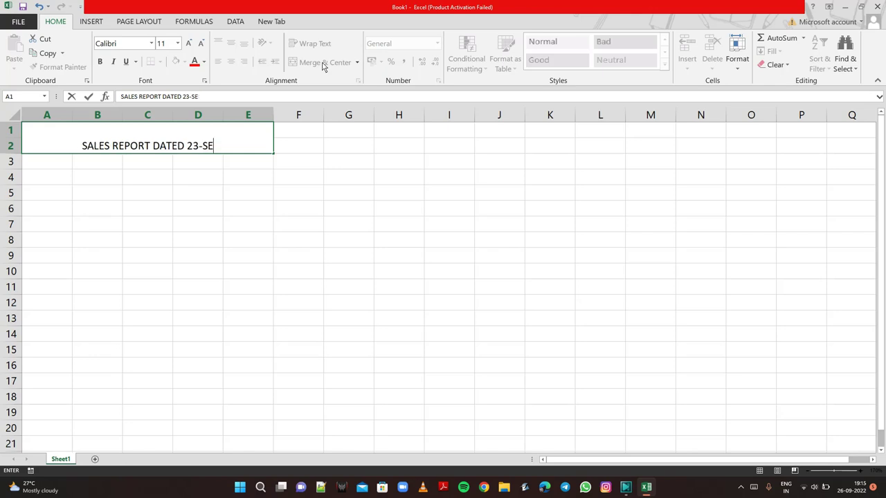
text(PTEMBE)
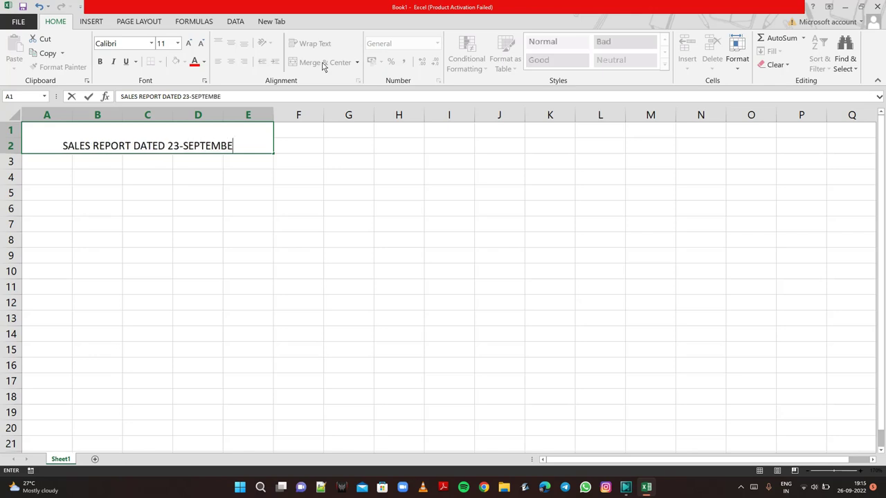
text(R)
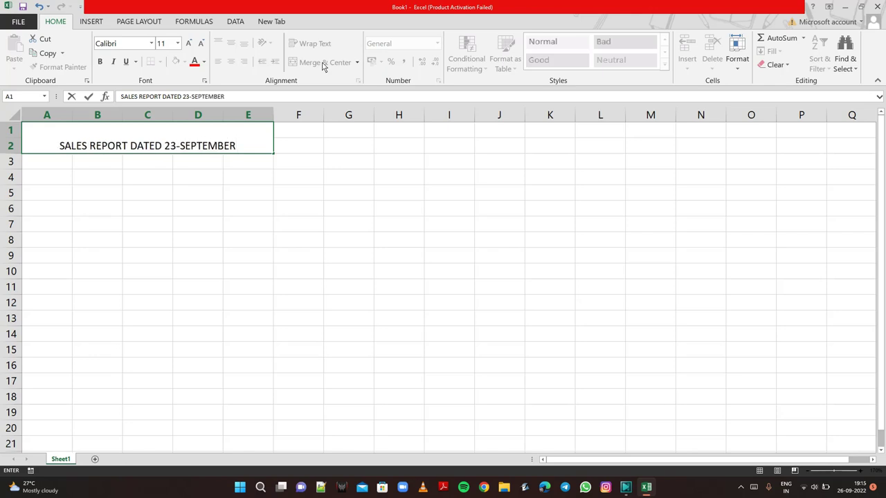
text(-2)
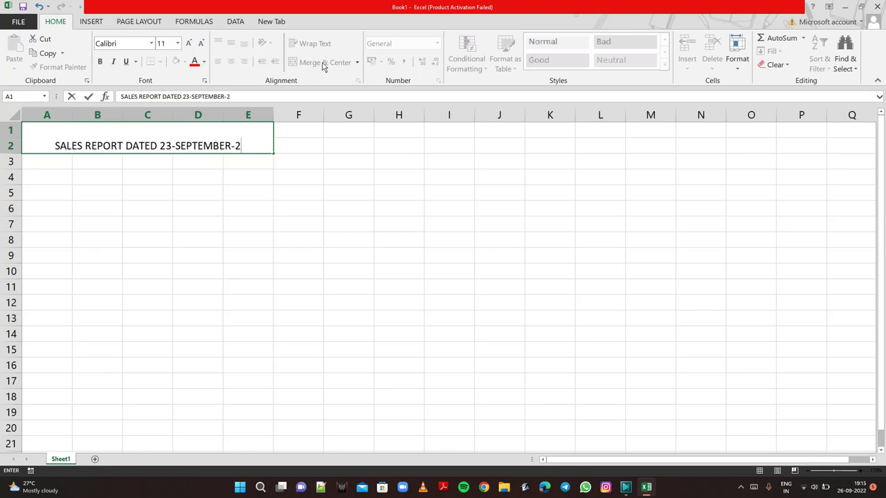
text(022)
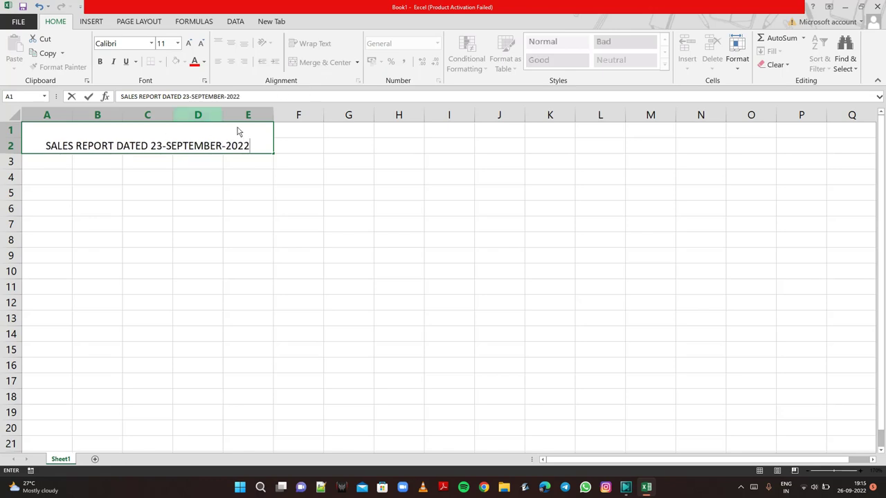
Set the title text to 12 pt so it fits on one line, and commit the entry.
drag(257, 151, 48, 152)
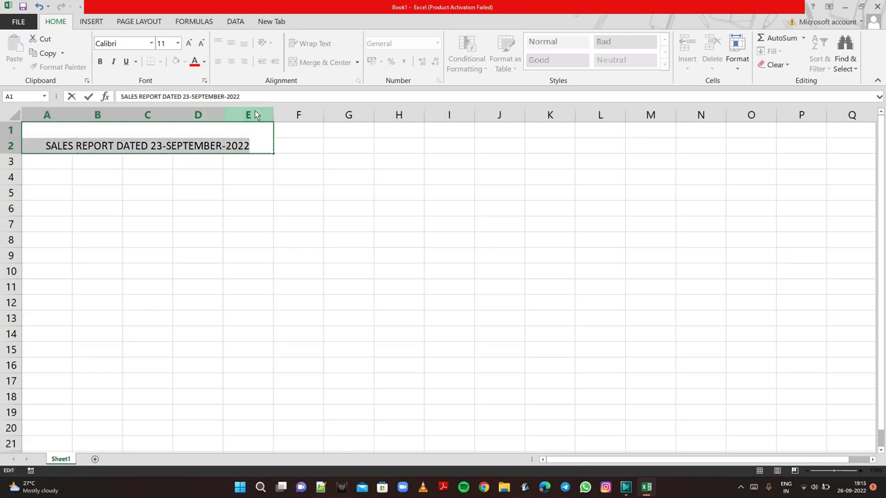
click(188, 44)
click(189, 44)
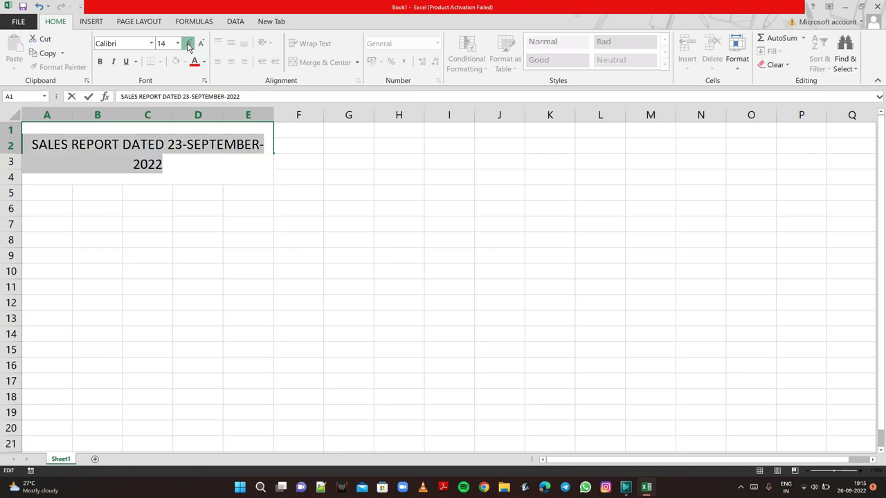
click(188, 44)
click(201, 44)
click(201, 45)
click(276, 177)
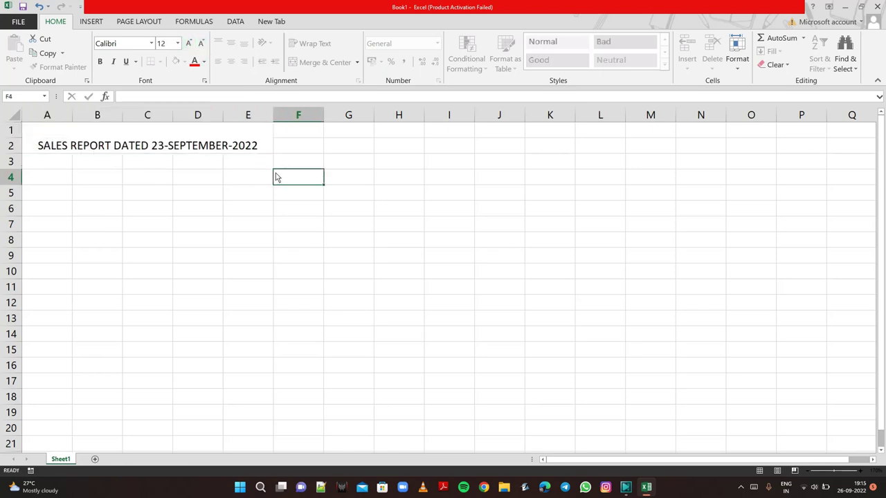
click(47, 166)
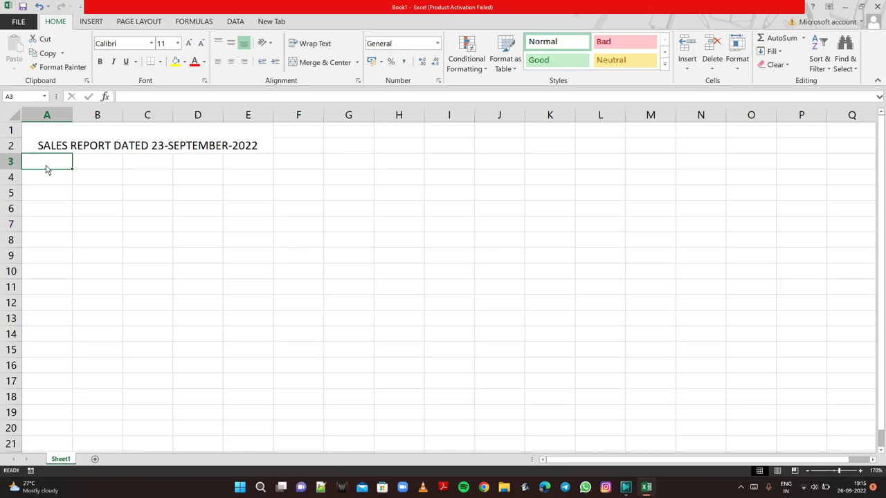
Enter 'Salesman Name' in A3 and autofit column A to the heading.
key(Caps_Lock)
text(Sa)
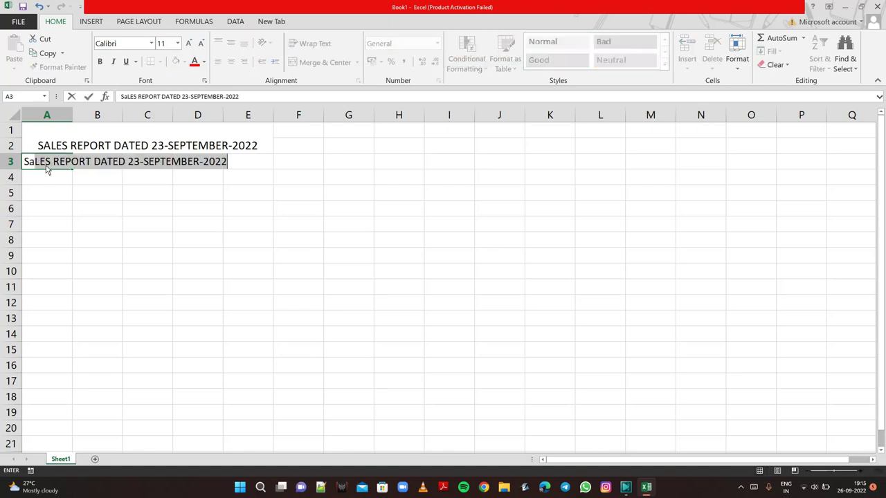
text(les)
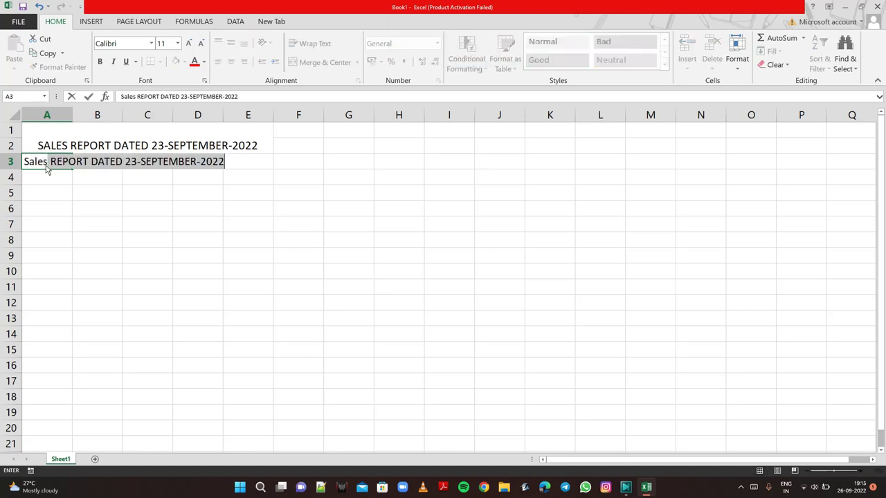
text(man Na)
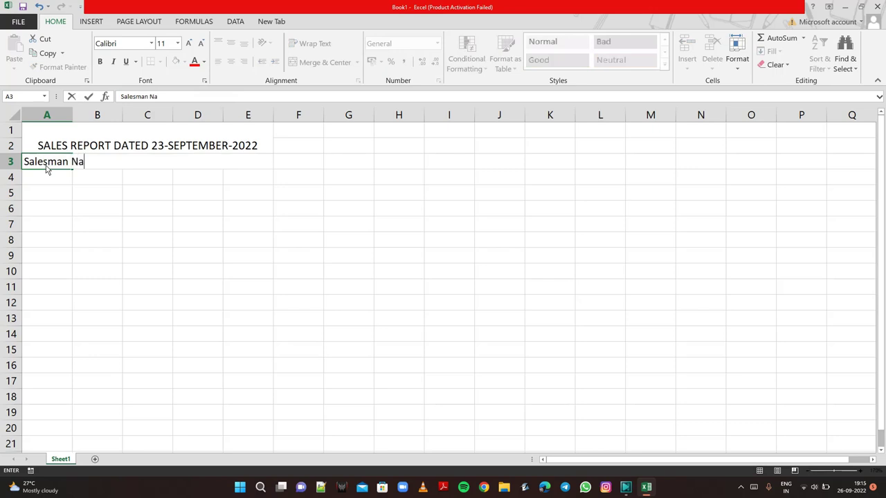
text(me)
double_click(72, 118)
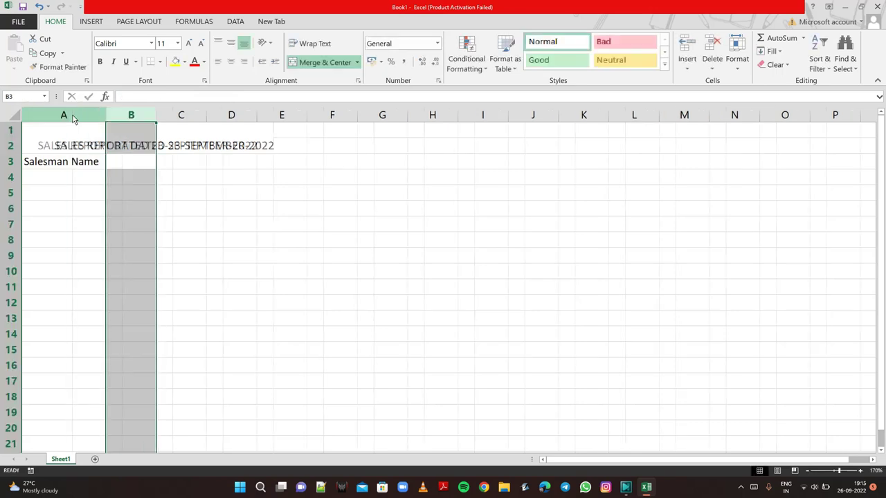
click(84, 213)
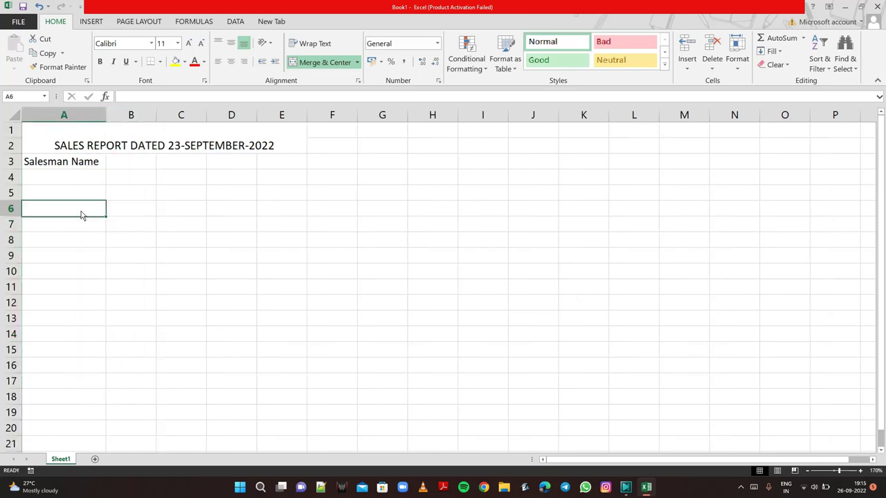
Enter the headings Products, Qty., Rate and Total in B3:E3.
click(127, 167)
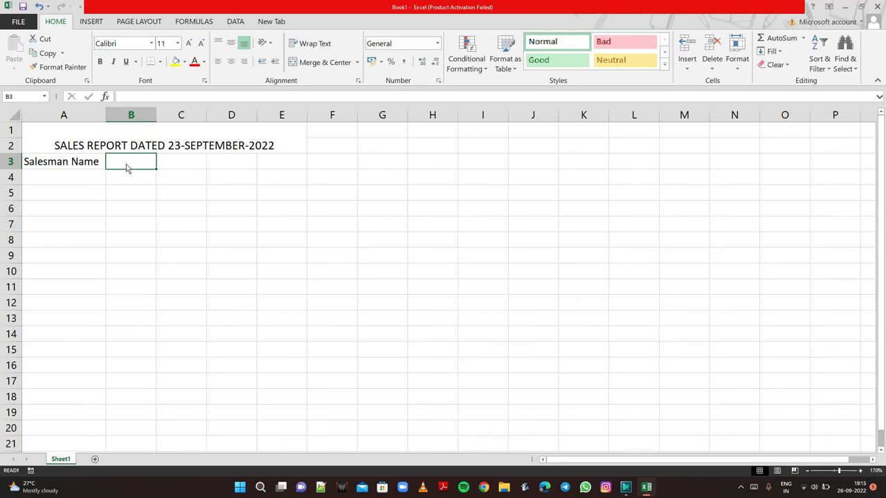
text(Pro)
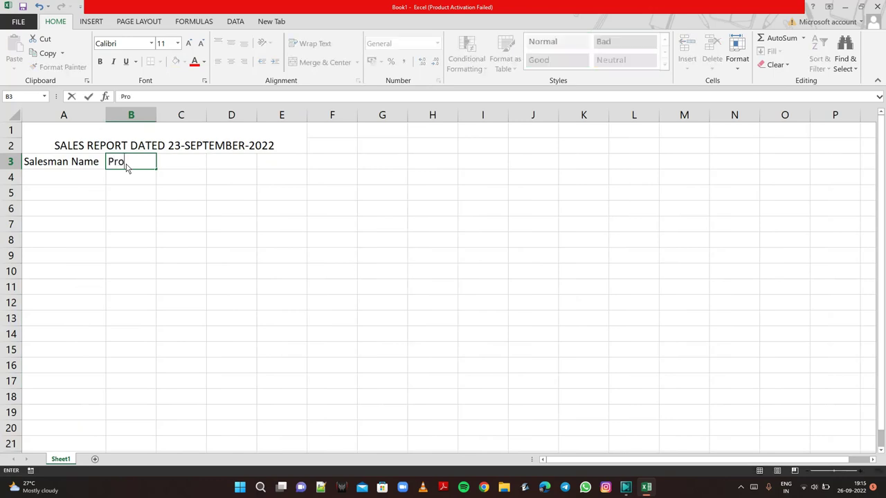
text(duct)
text(s)
key(Tab)
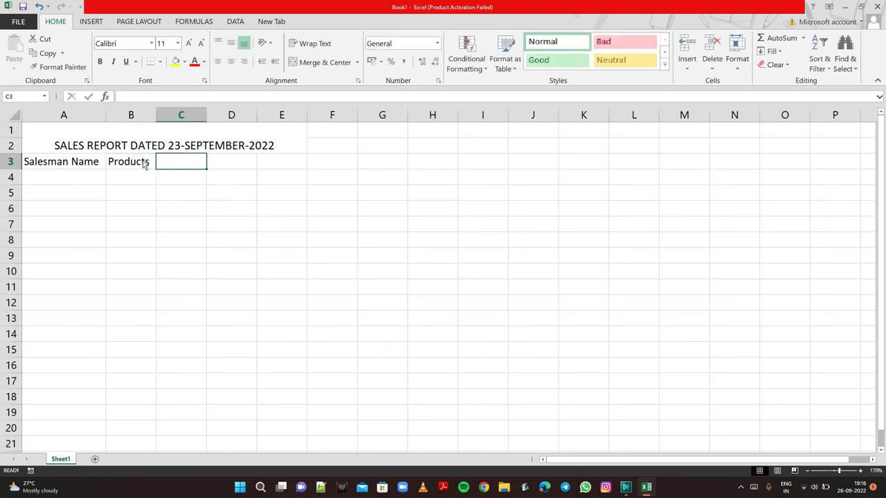
text(Q)
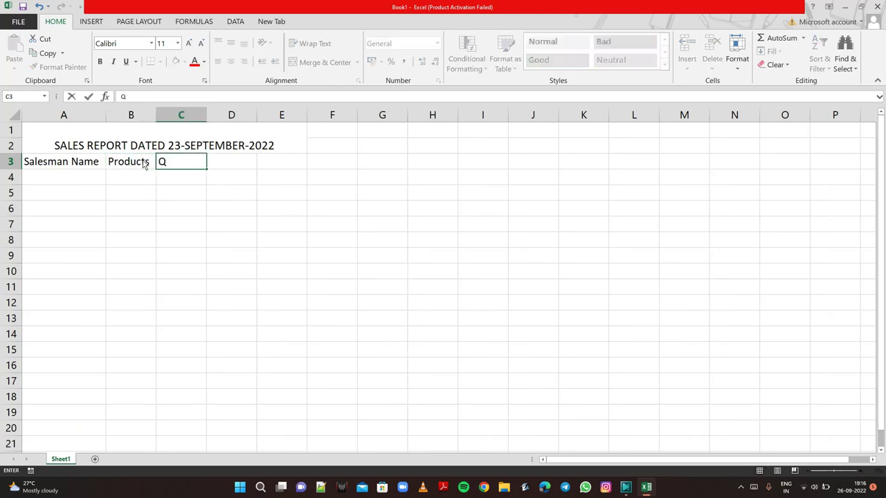
text(ty.)
key(Tab)
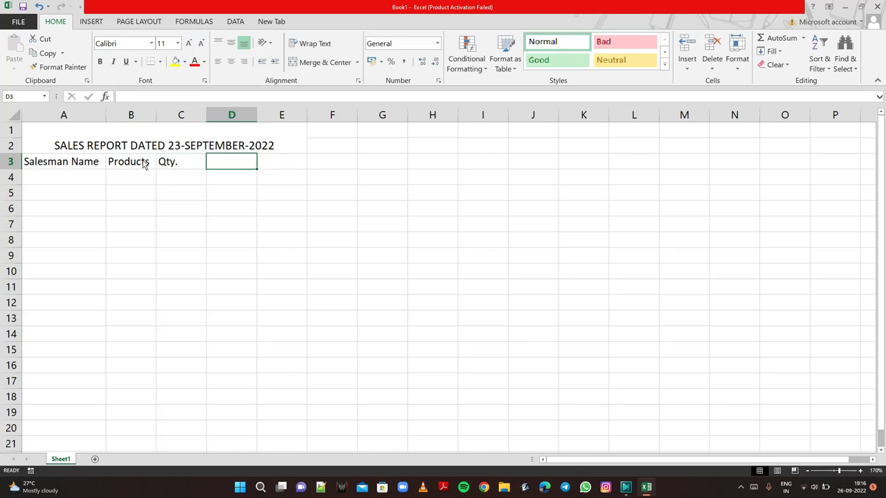
text(Rate)
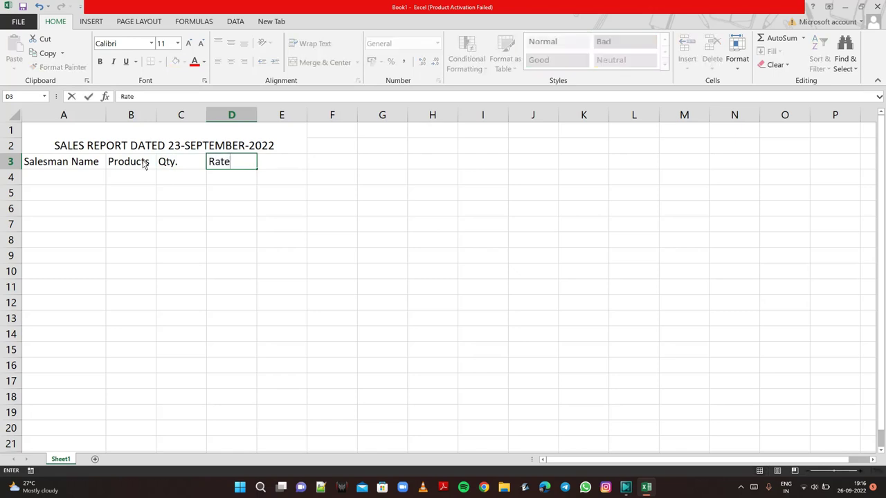
key(Tab)
text(T)
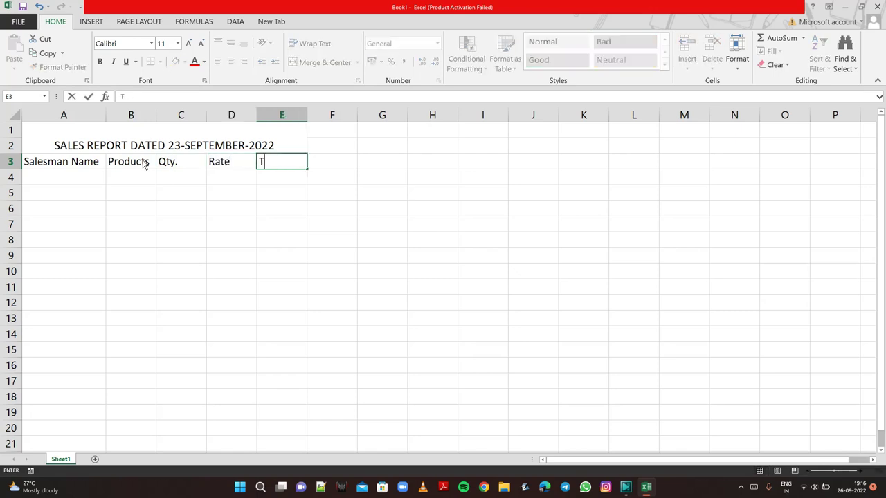
text(otal)
key(Return)
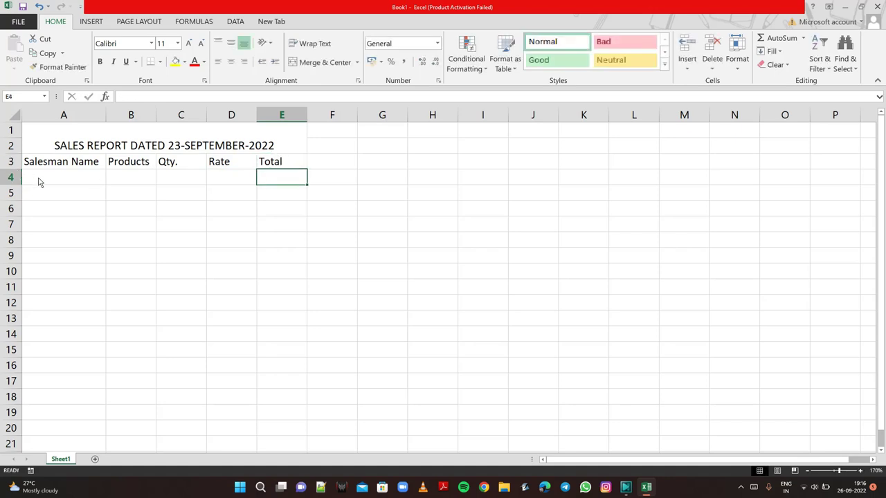
Enter the first two salesman names in A4 and A5, correcting the spelling in A4.
click(39, 181)
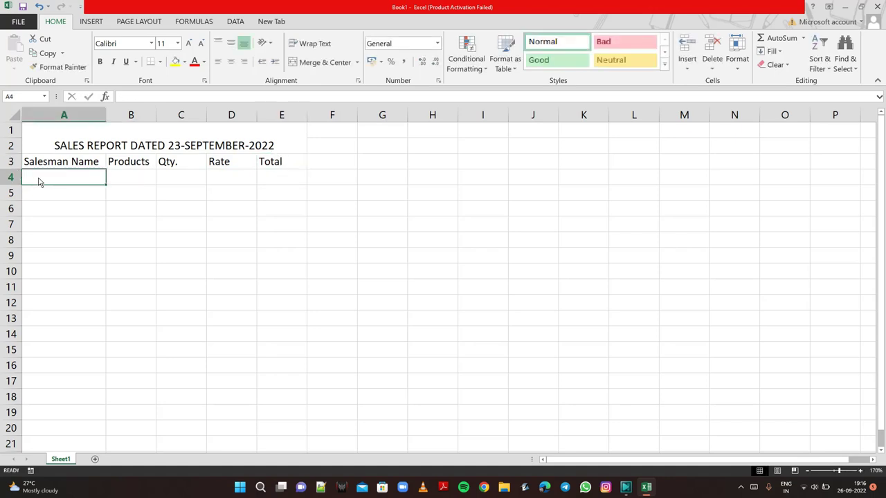
text(Sand)
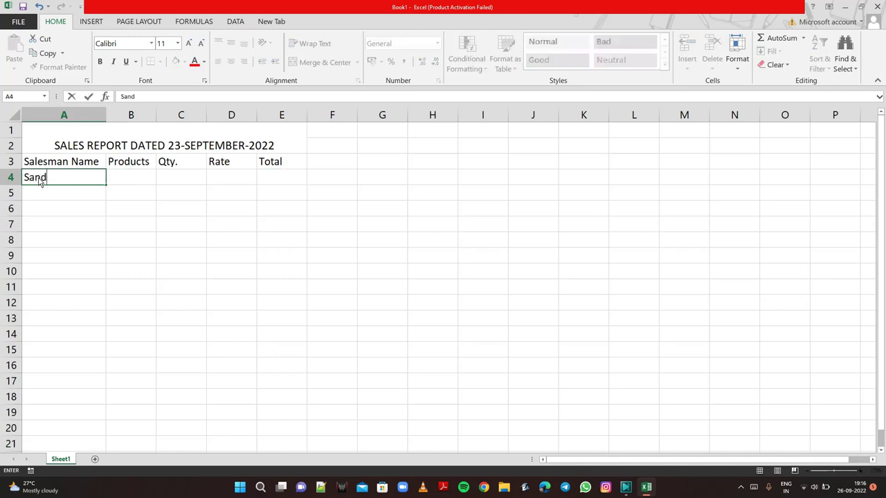
text(ep Kuma)
text(r)
key(Return)
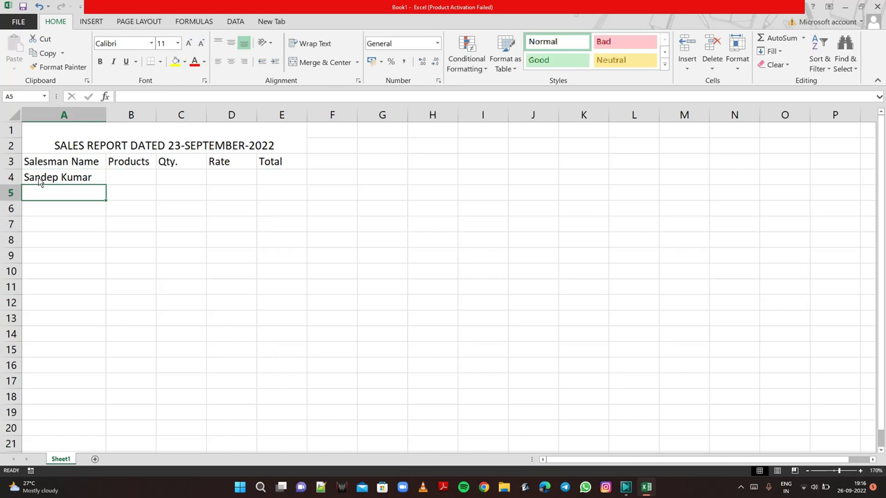
click(39, 181)
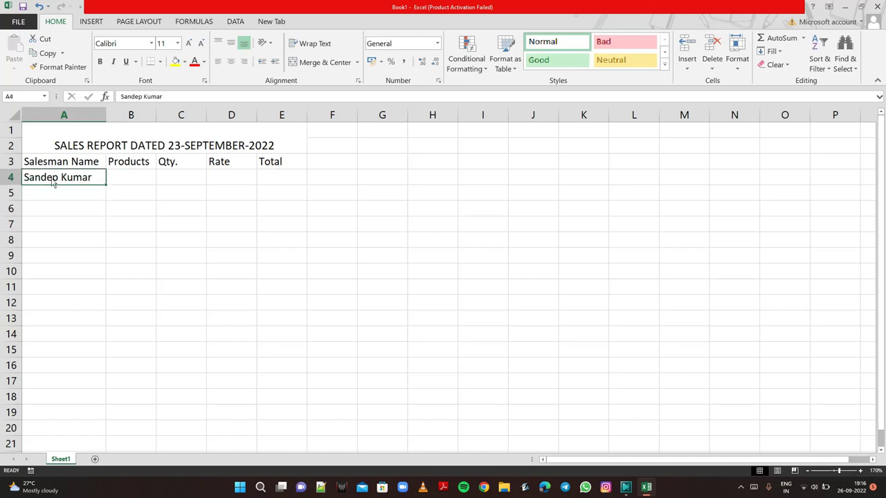
double_click(53, 182)
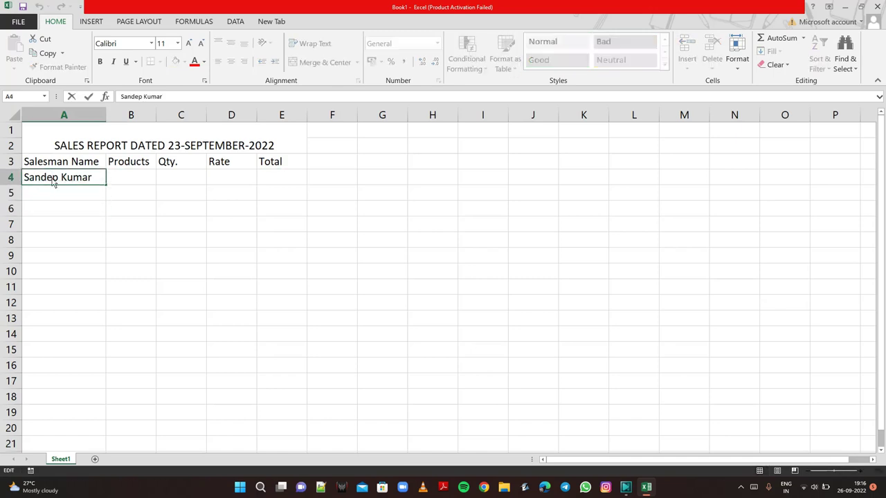
text(e)
click(38, 194)
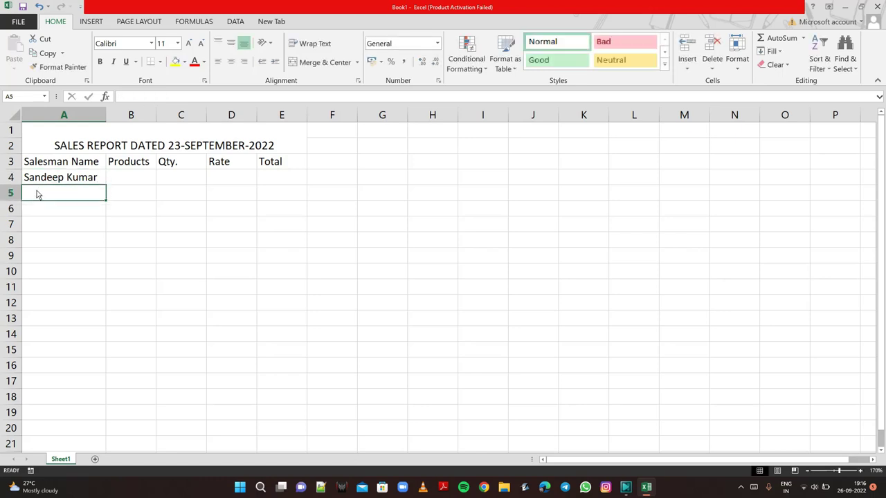
text(Su)
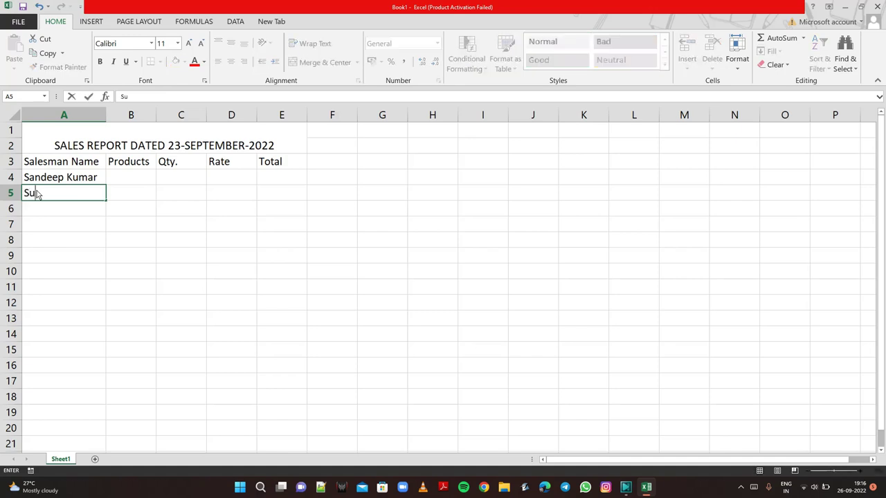
text(dhir Mo)
text(han)
key(Return)
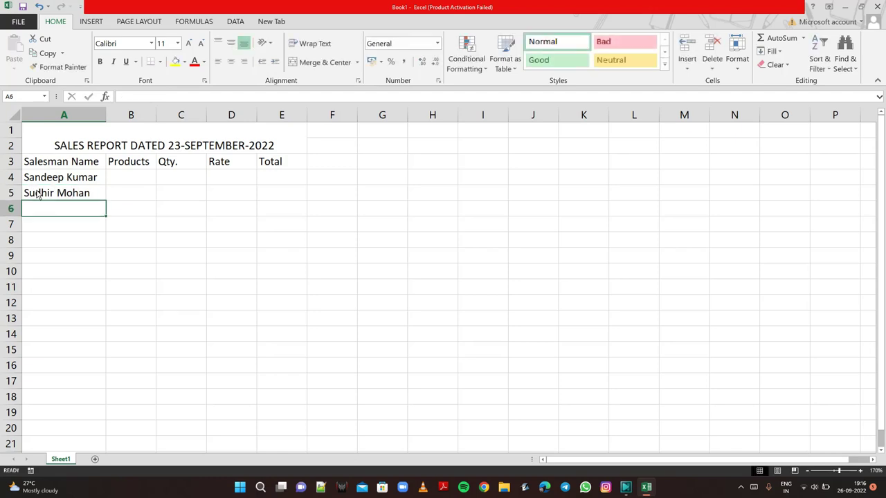
Enter the salesman names for A6, A7 and A8, fixing small typos.
text(AS)
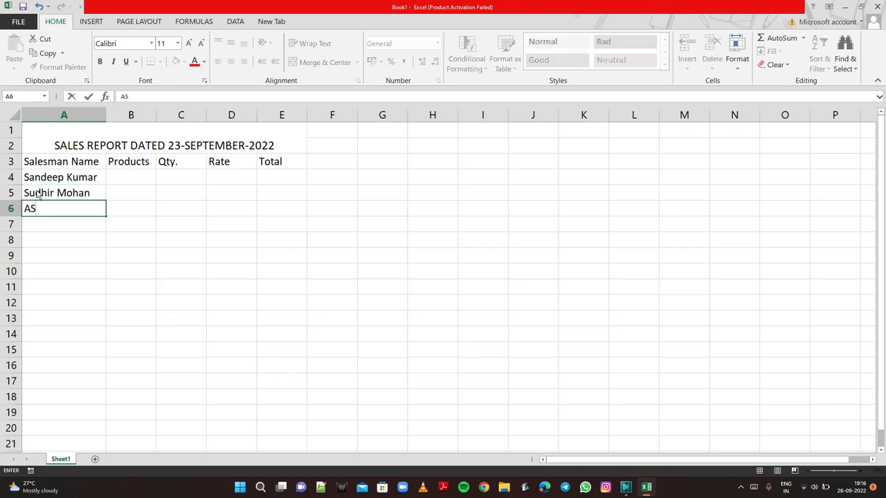
key(BackSpace)
text(shish )
text(S)
text(harma)
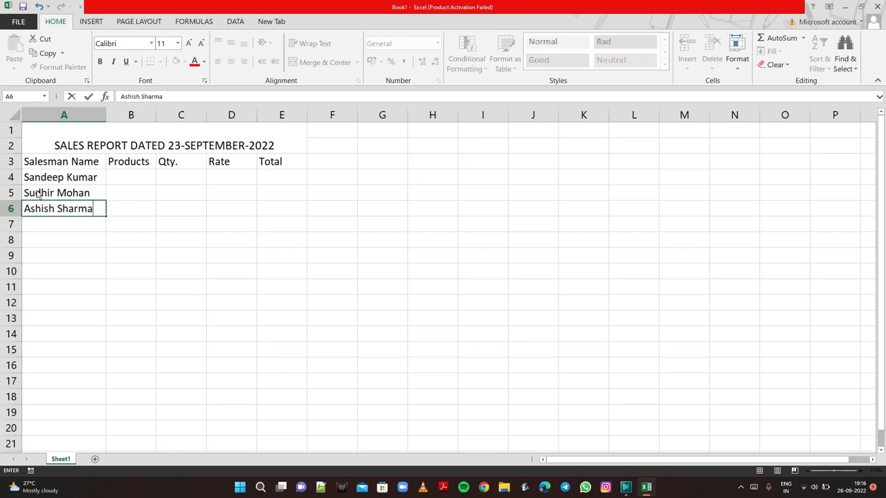
key(Return)
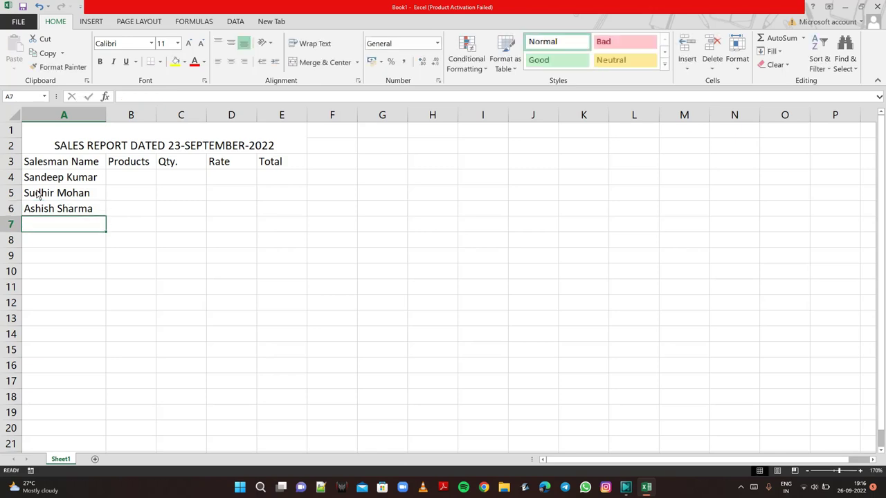
text(Raja )
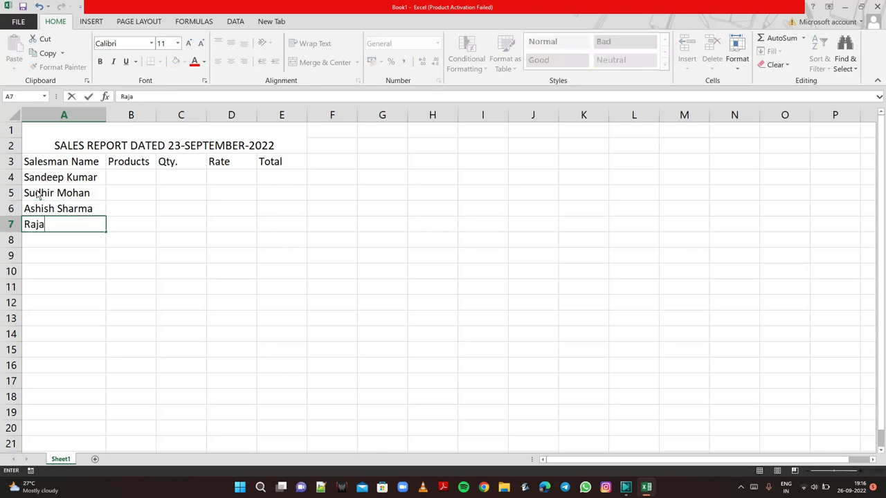
text(Verm)
text(a)
key(Return)
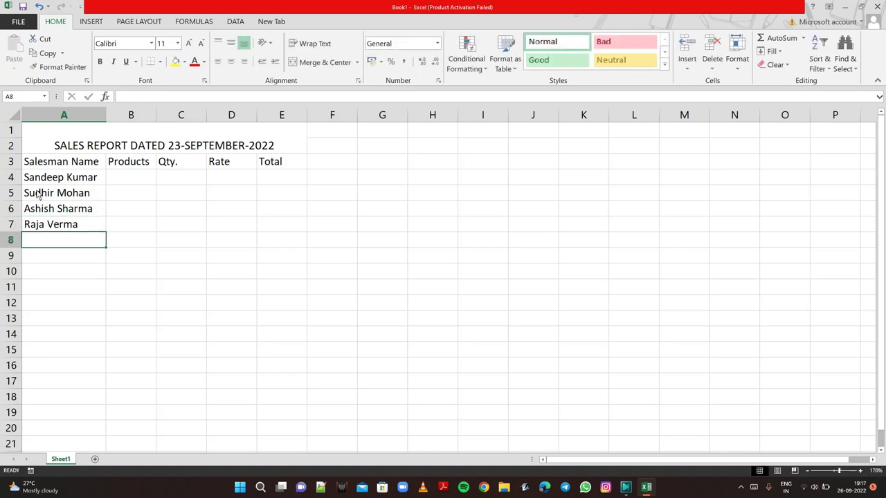
text(D)
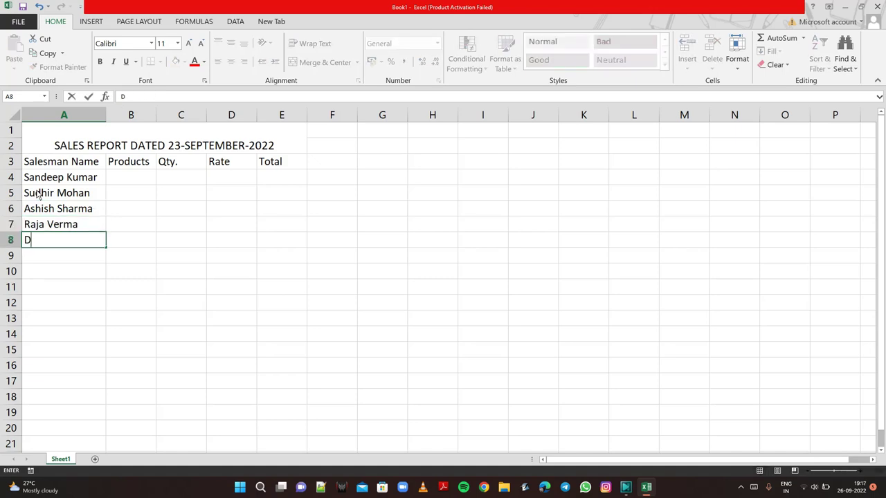
text(heer)
text(aj)
text(r)
key(BackSpace)
text(yagi)
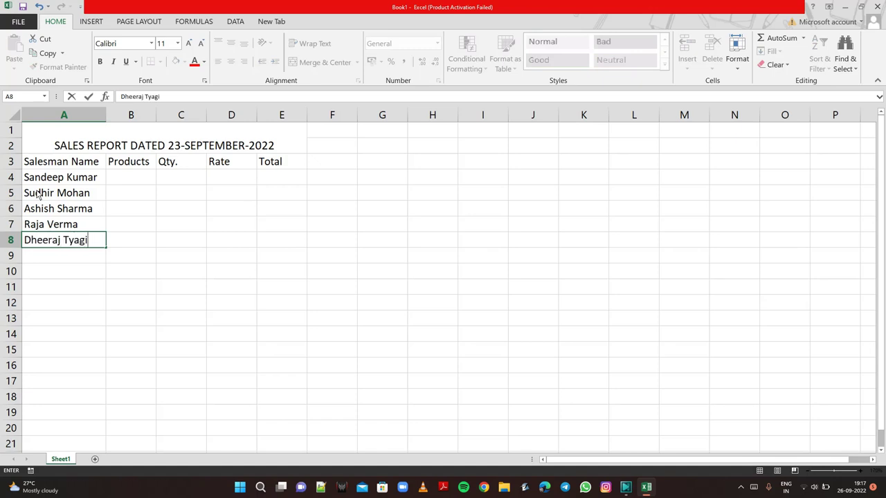
key(Return)
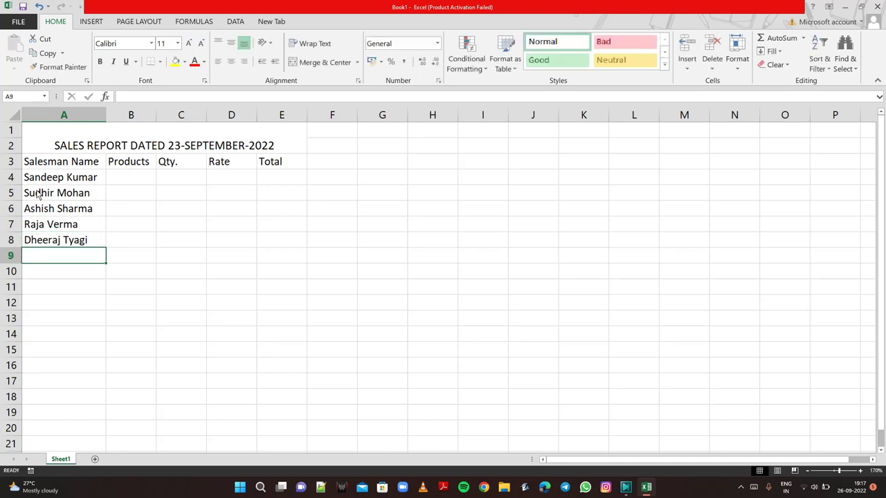
Enter the remaining salesman names in A9 through A12.
text(D)
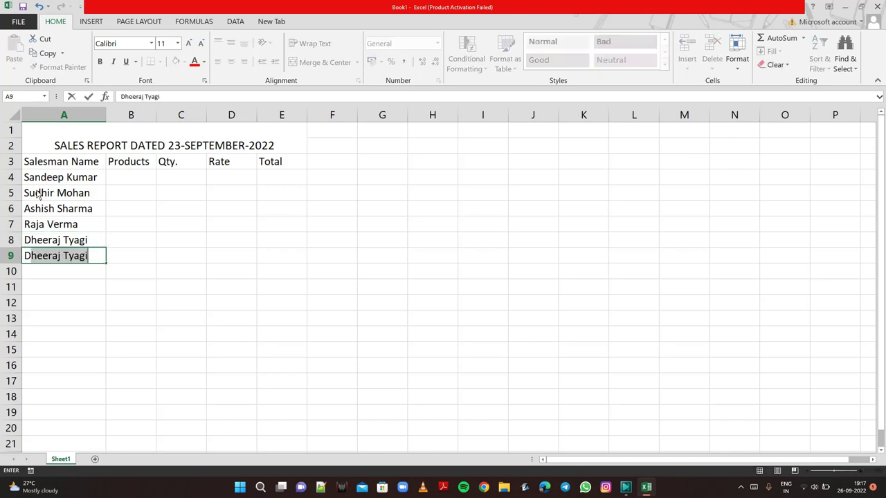
text(eepak)
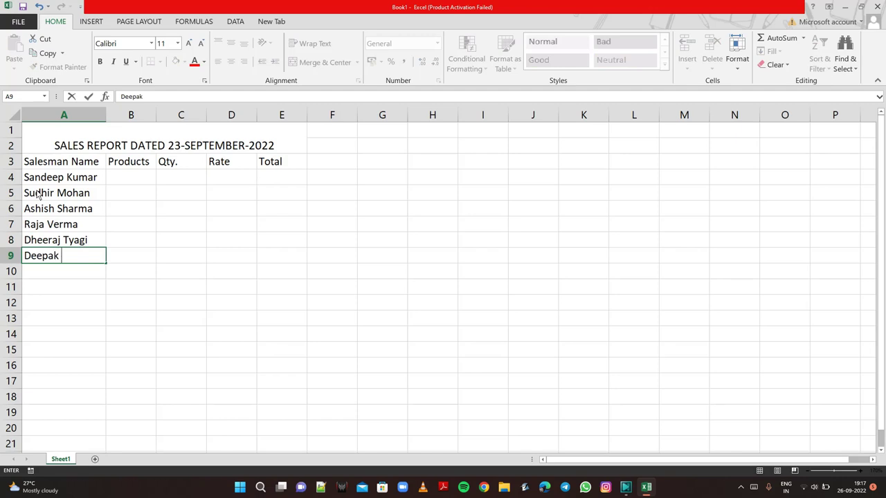
text( Kumar)
key(Return)
text(A)
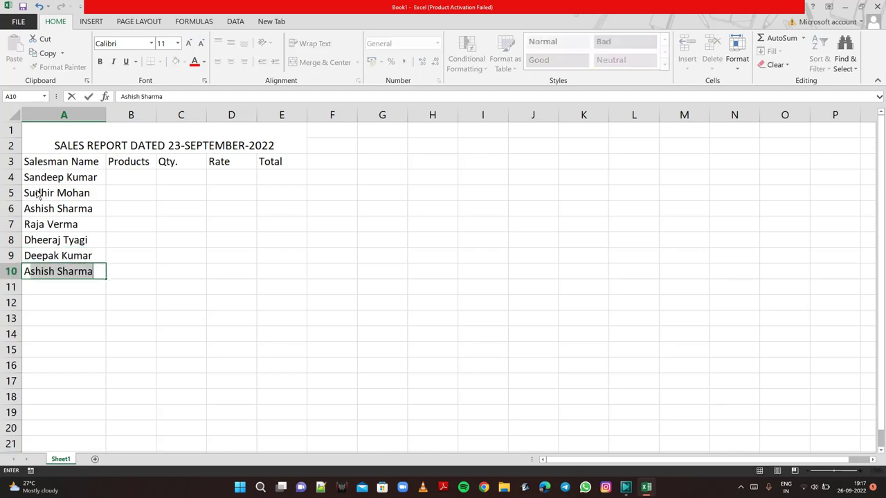
text(bhi S)
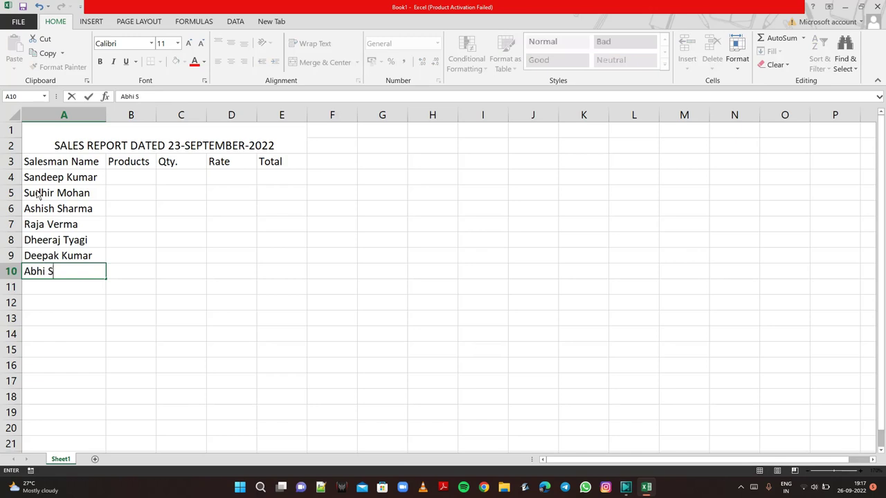
text(harma)
key(Return)
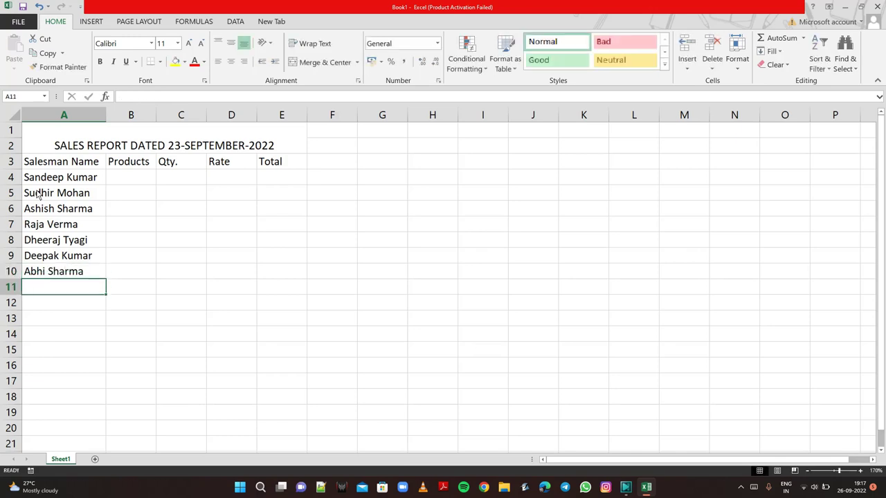
text(Shani )
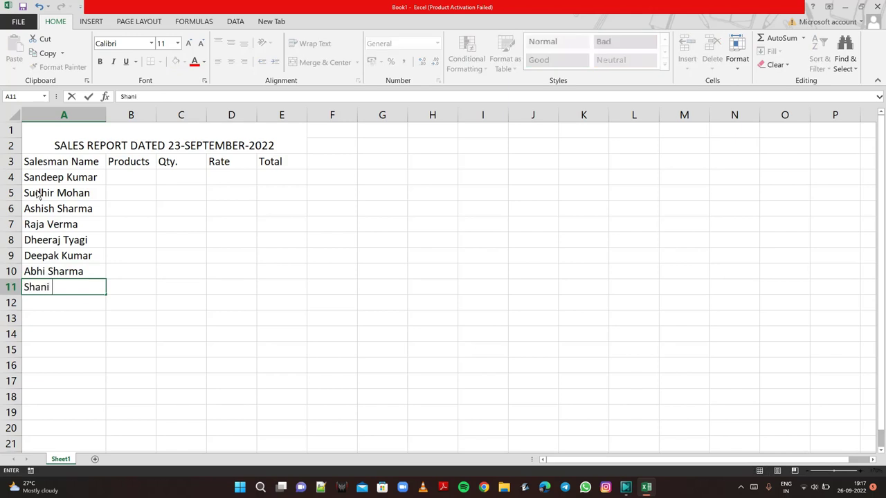
text(Raj)
key(Return)
text(R)
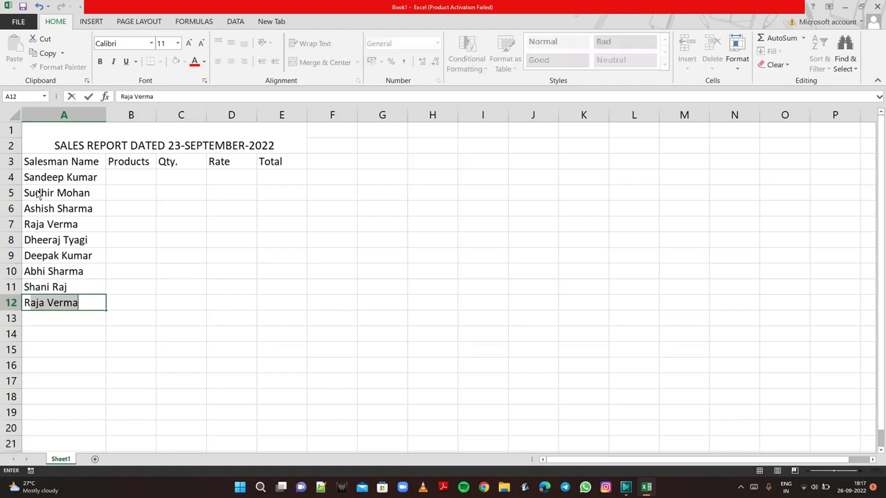
text(ajesh)
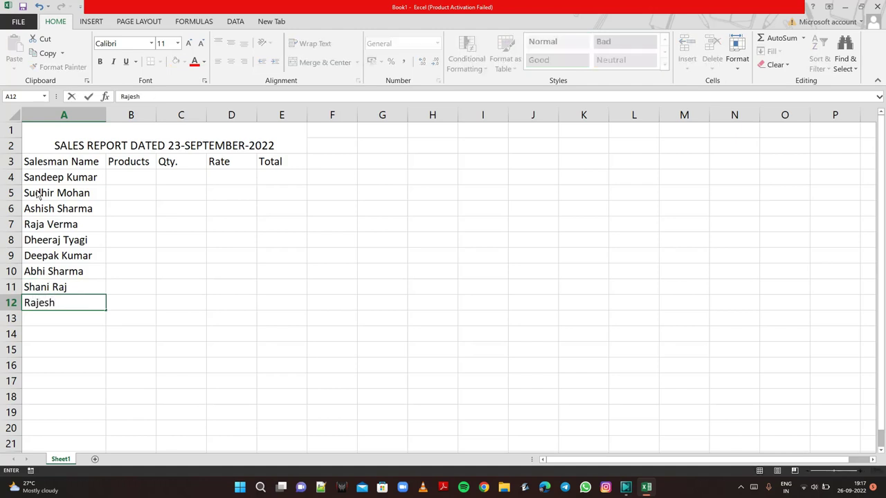
text( S)
text(harma)
key(Up)
key(Right)
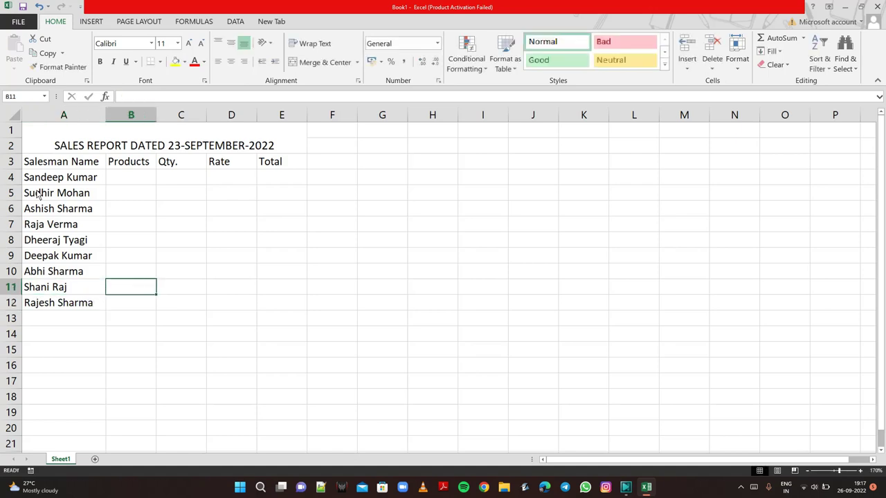
Enter products Lux, Nirma, Wheel and Tide in B4:B7.
click(146, 184)
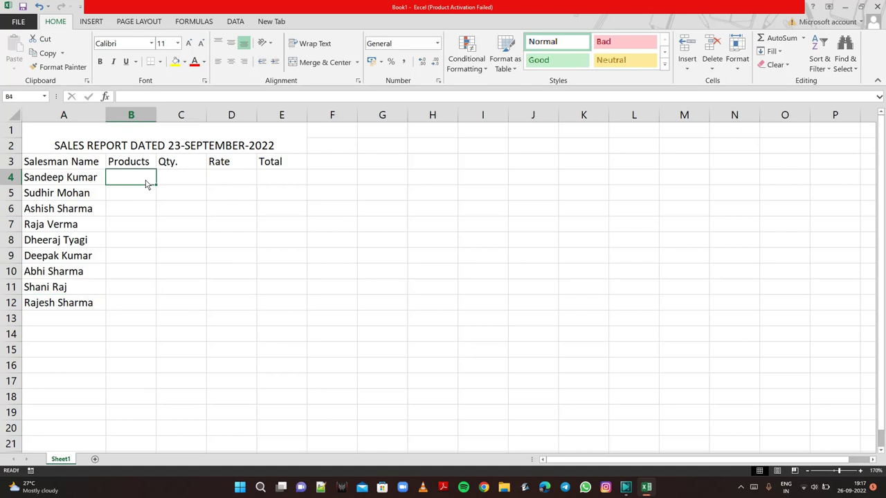
text(Lu)
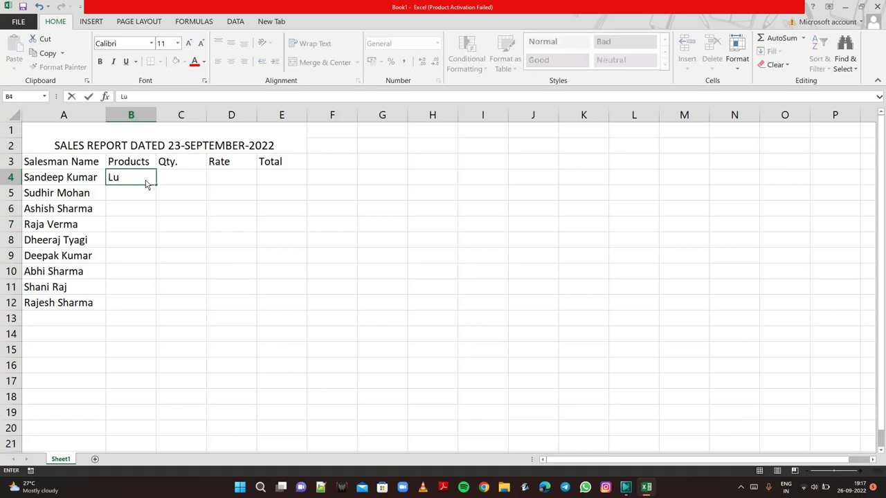
text(x)
key(Return)
text(N)
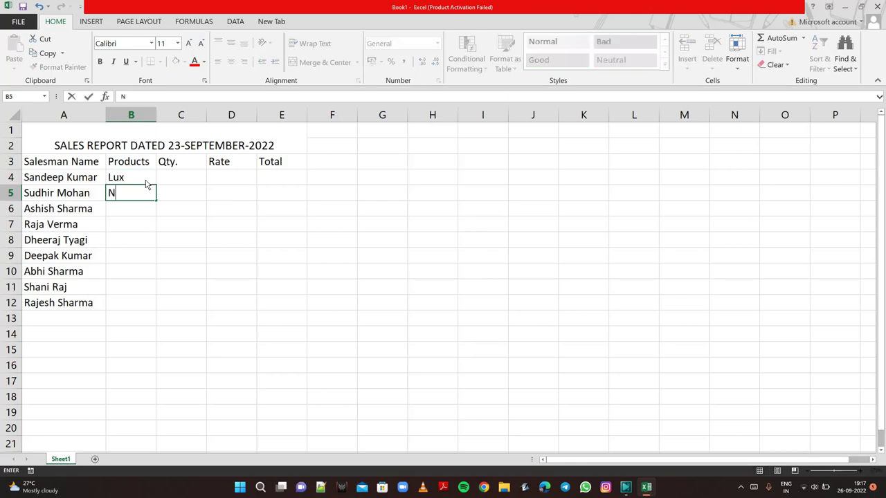
text(irma)
key(Return)
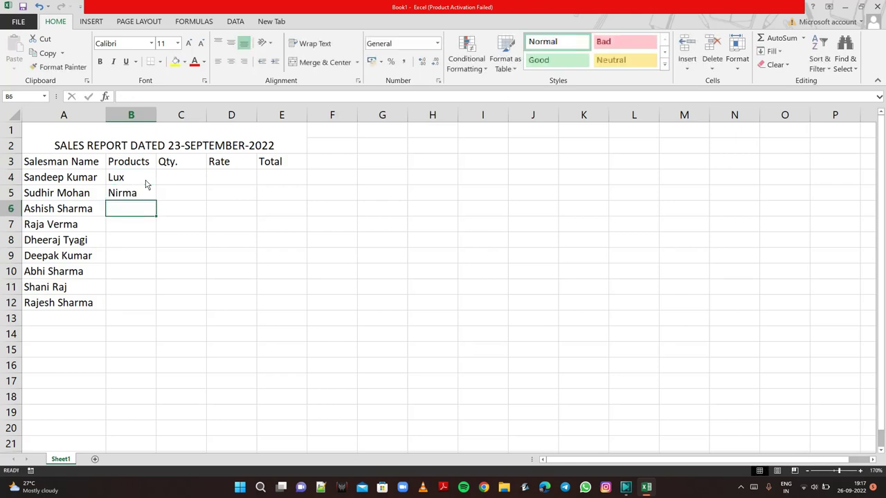
text(Whee)
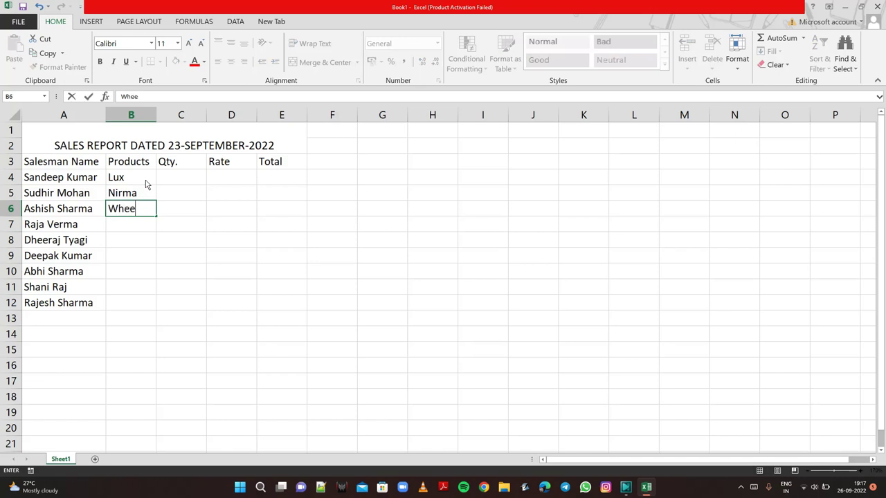
text(l)
key(Return)
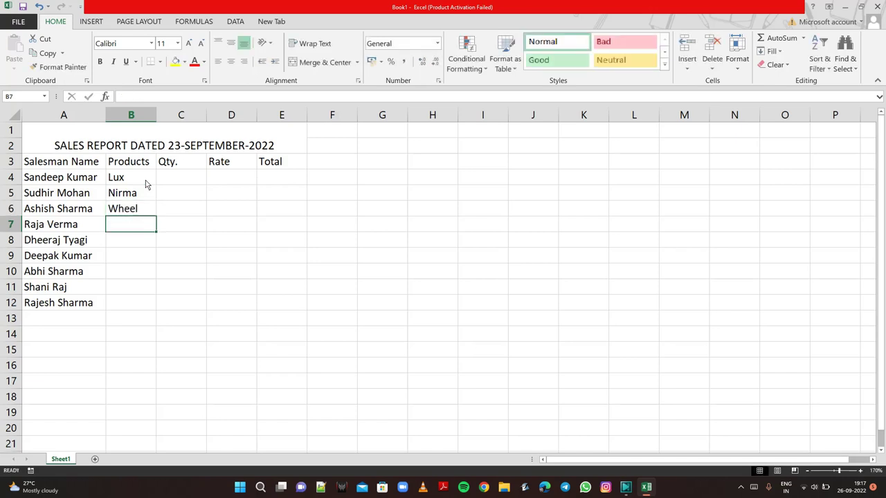
text(T)
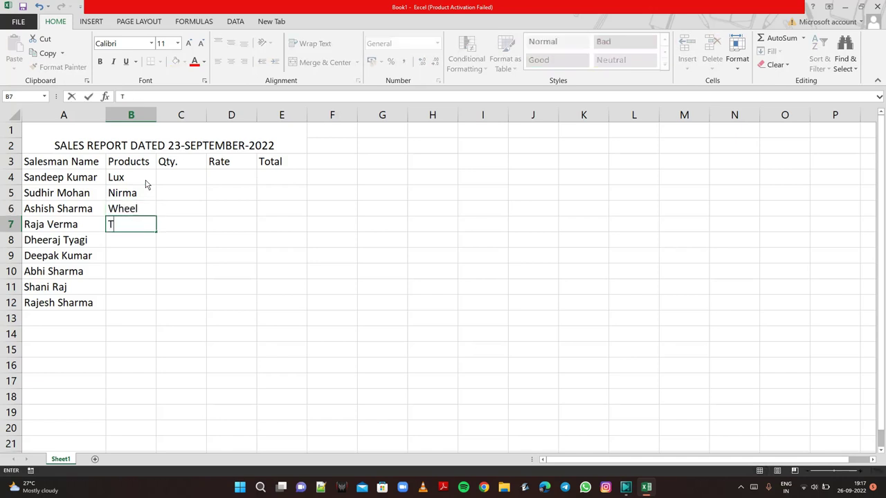
text(ide)
key(Return)
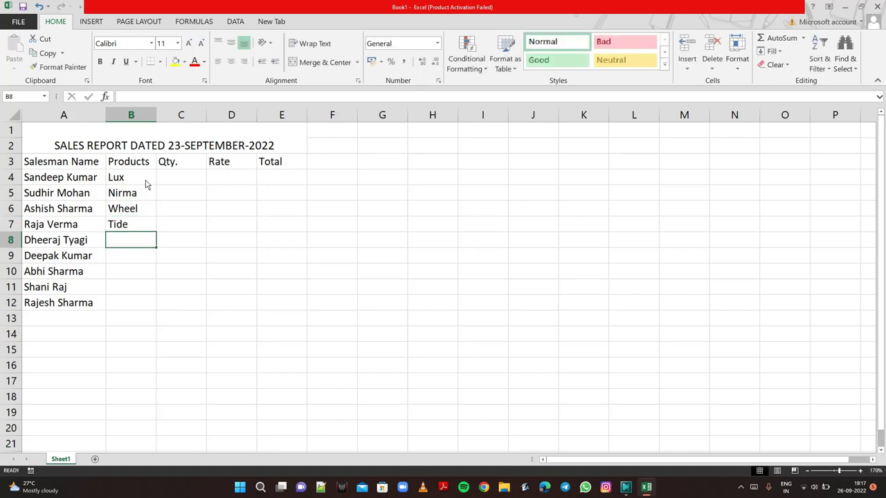
Repeat Lux, Nirma, Wheel, Tide and Lux in B8:B12 using autocomplete.
text(L)
text(ux)
key(Return)
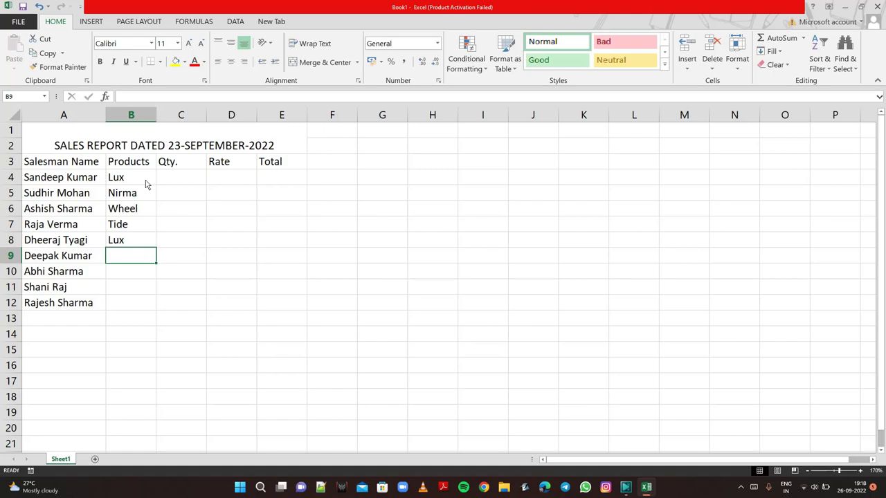
text(Nirm)
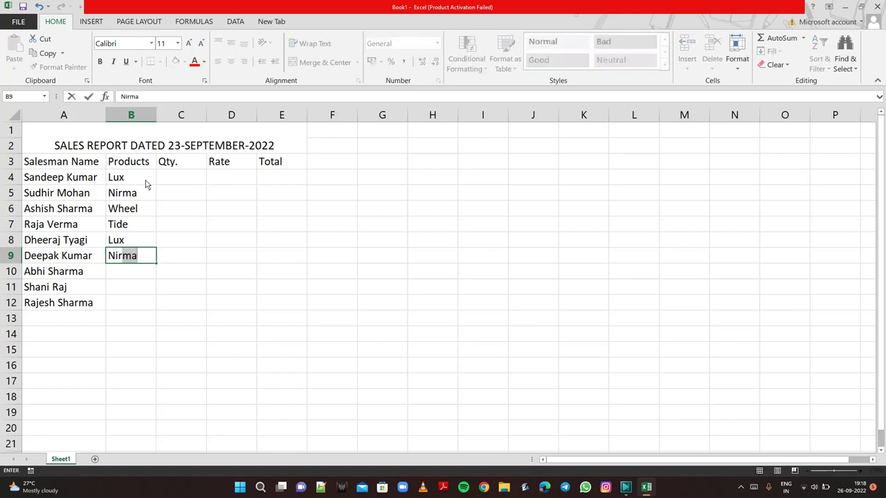
text(a)
key(Return)
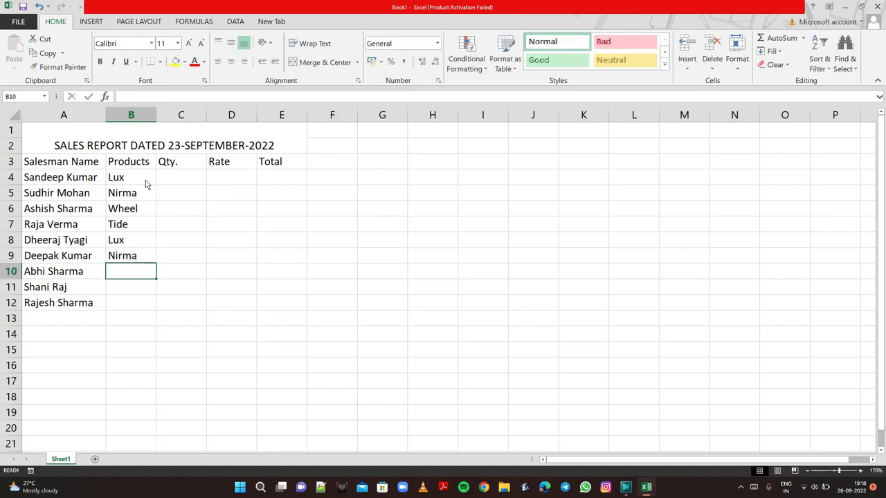
text(Wheel)
key(Return)
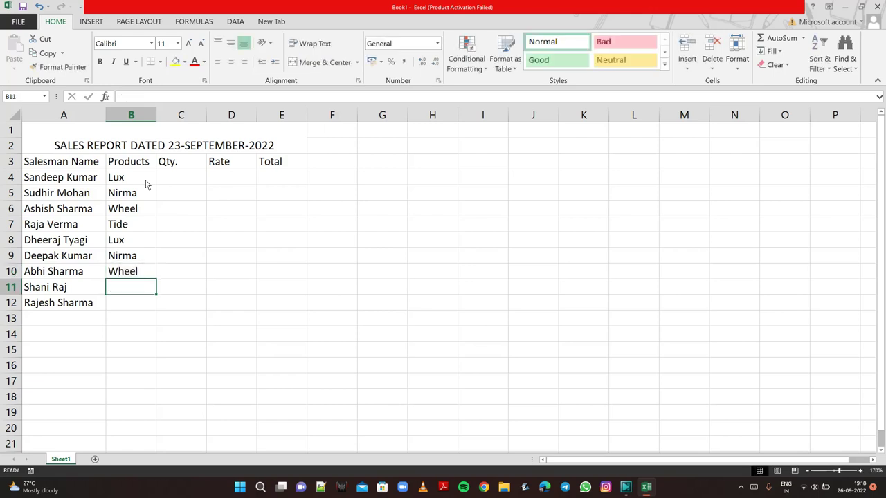
text(Tide)
key(Return)
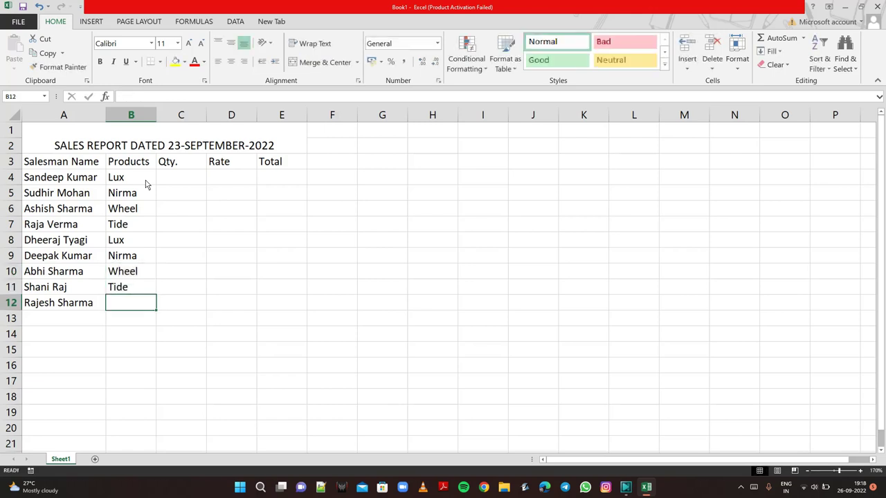
text(Lux)
key(Return)
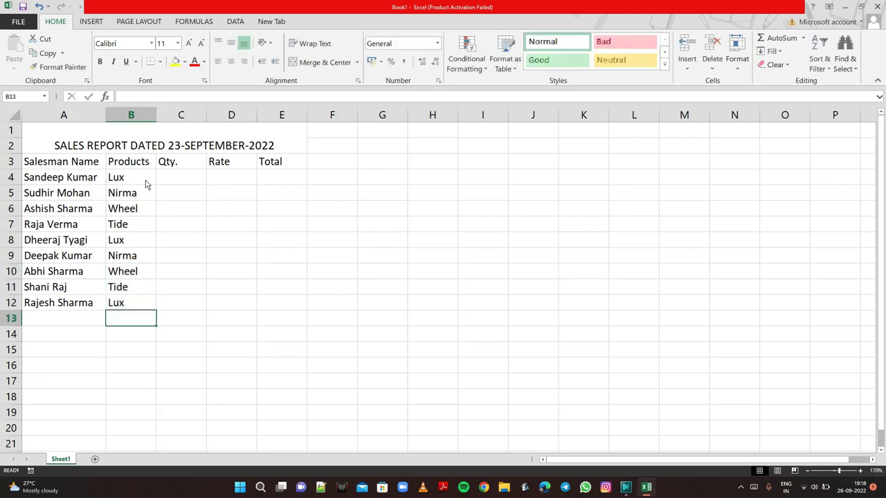
Enter quantities 50, 60, 70 and 55 in C4:C7.
click(172, 179)
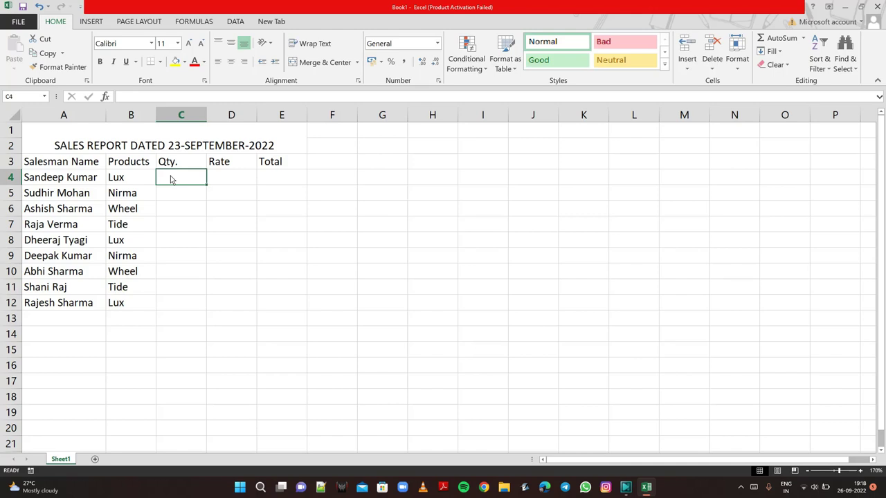
text(50)
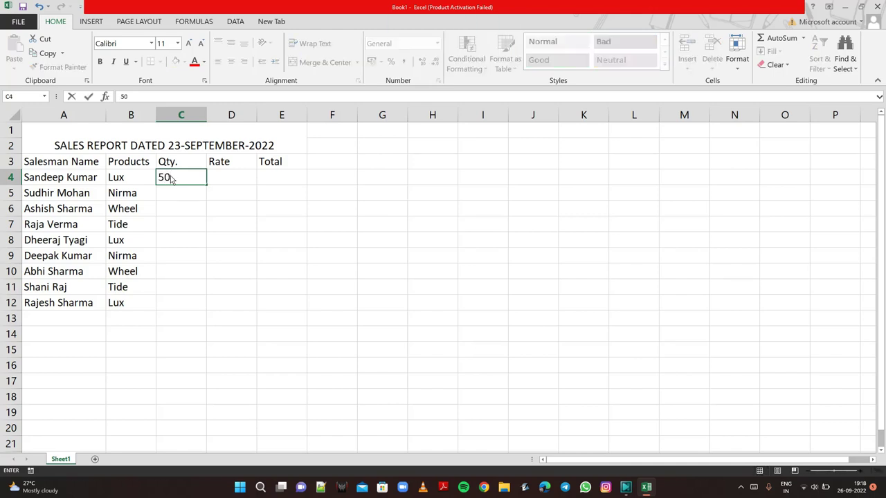
key(Return)
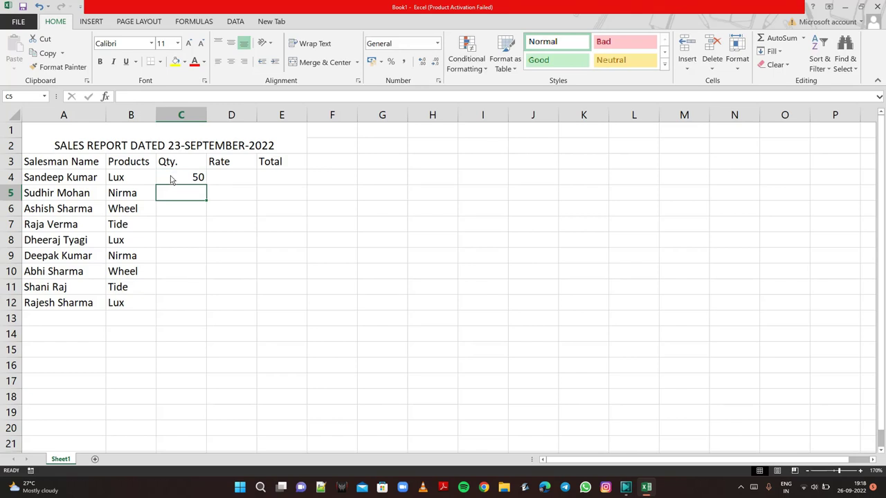
text(60)
key(Return)
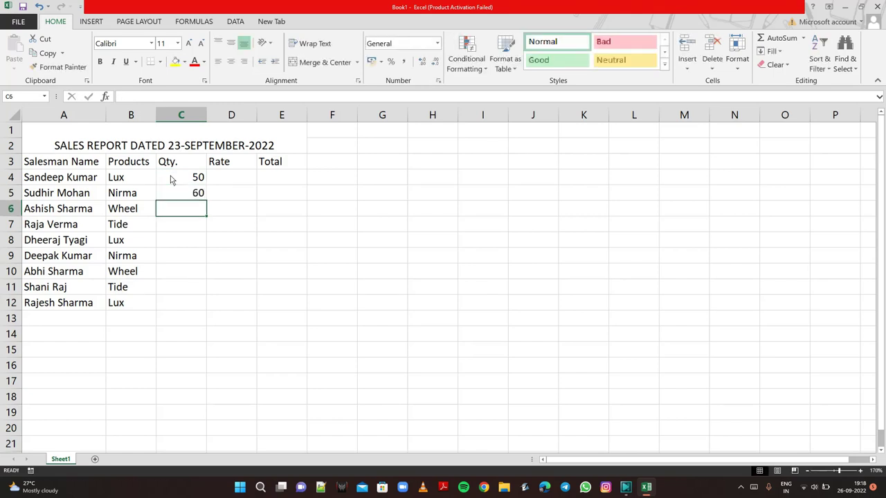
text(70)
key(Return)
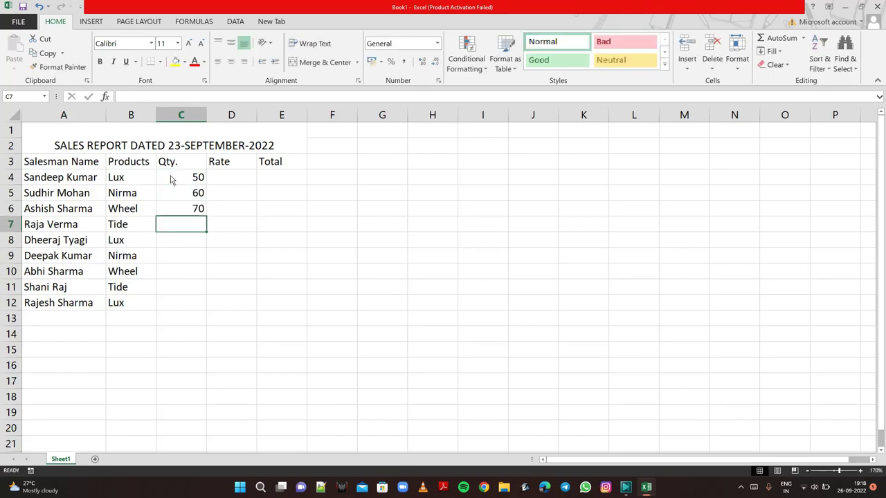
text(55)
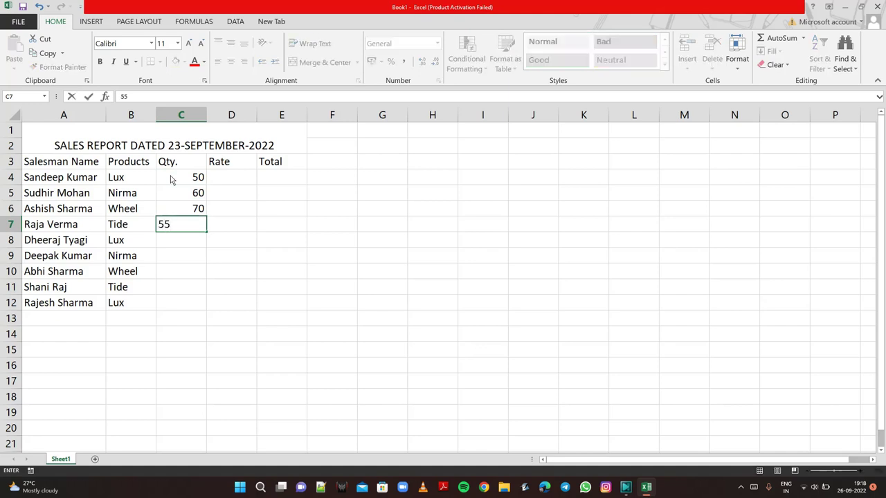
key(Return)
Enter quantities 75, 80, 85, 65 and 42 in C8:C12.
text(75)
key(Return)
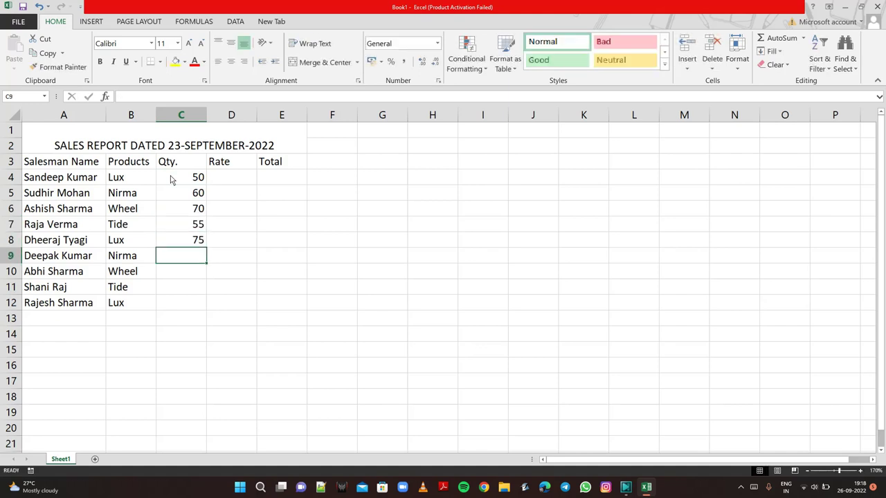
text(80)
key(Return)
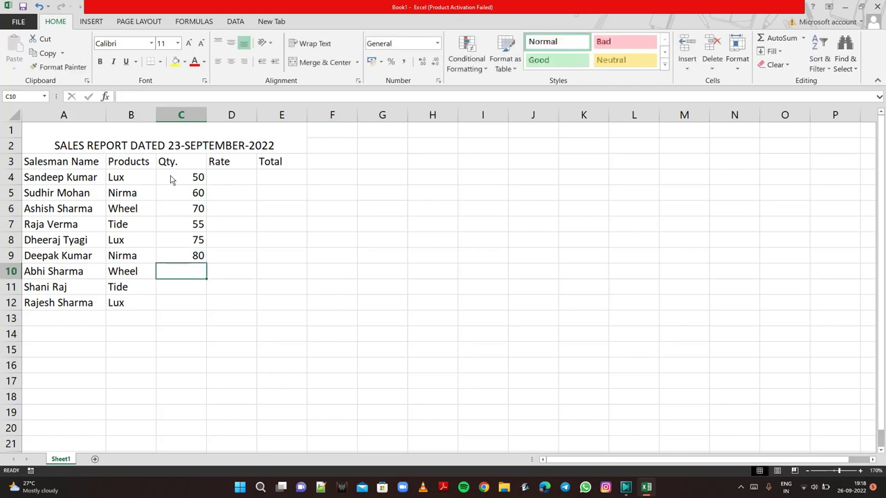
text(85)
key(Return)
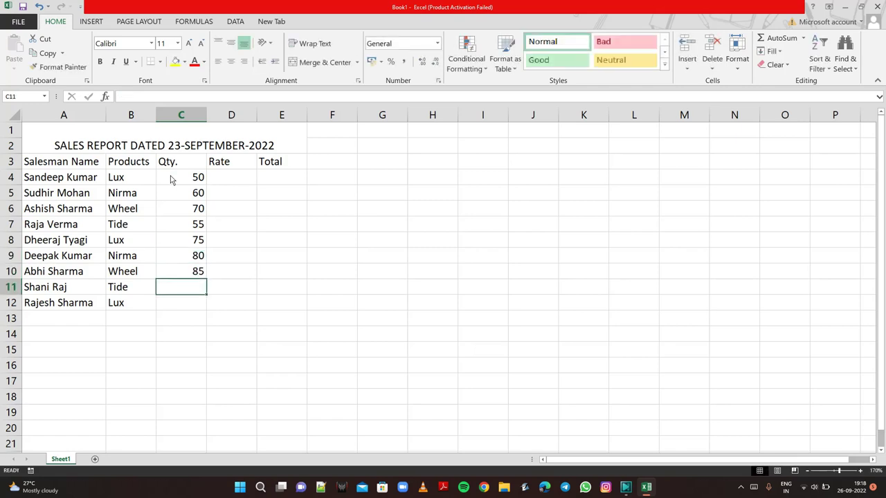
text(65)
key(Return)
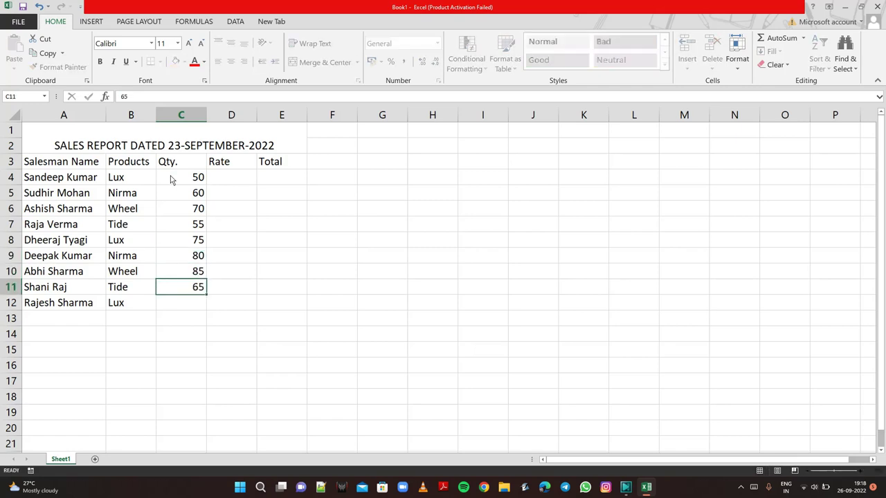
text(42)
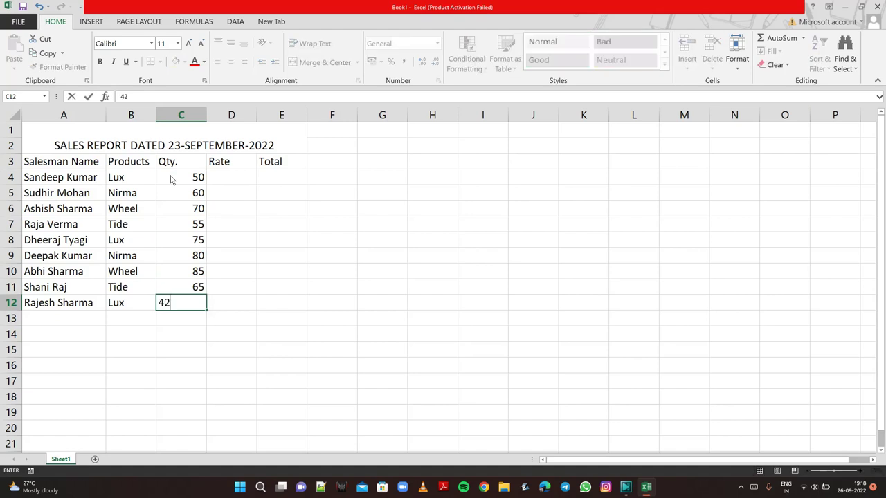
key(Return)
Enter rates 15, 25, 40, 45 and 15 in D4:D8.
click(234, 179)
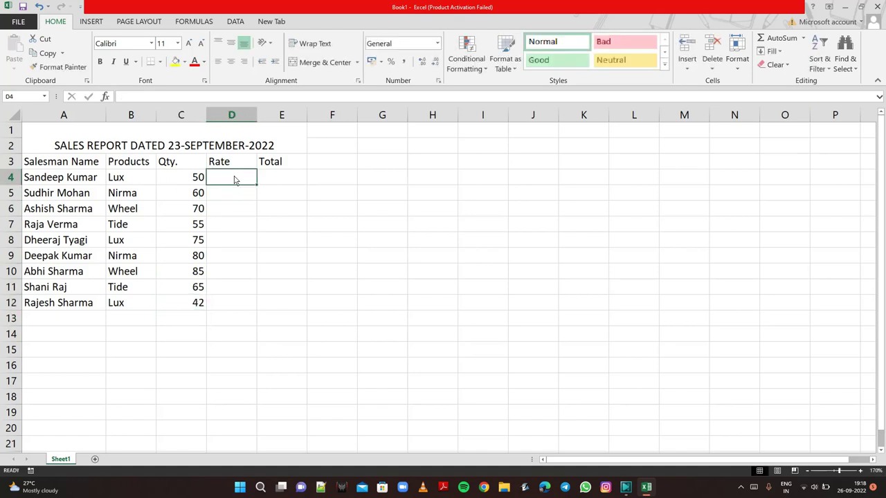
text(15)
key(Return)
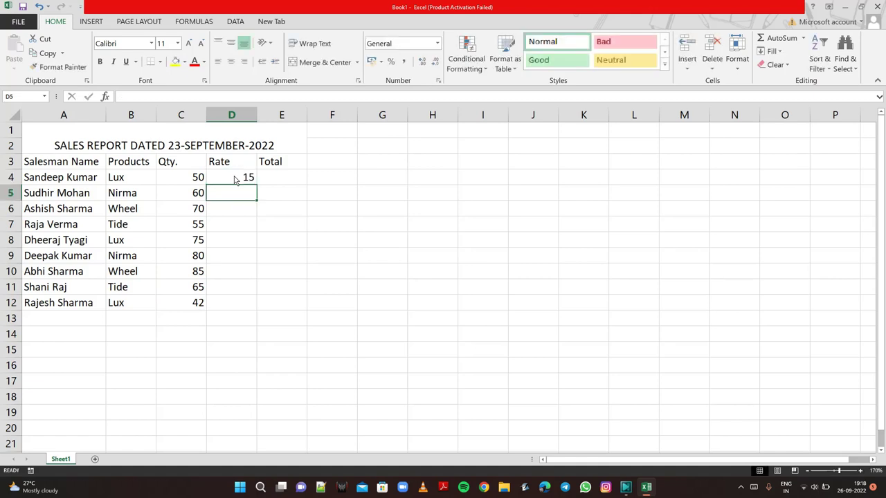
text(25)
key(Return)
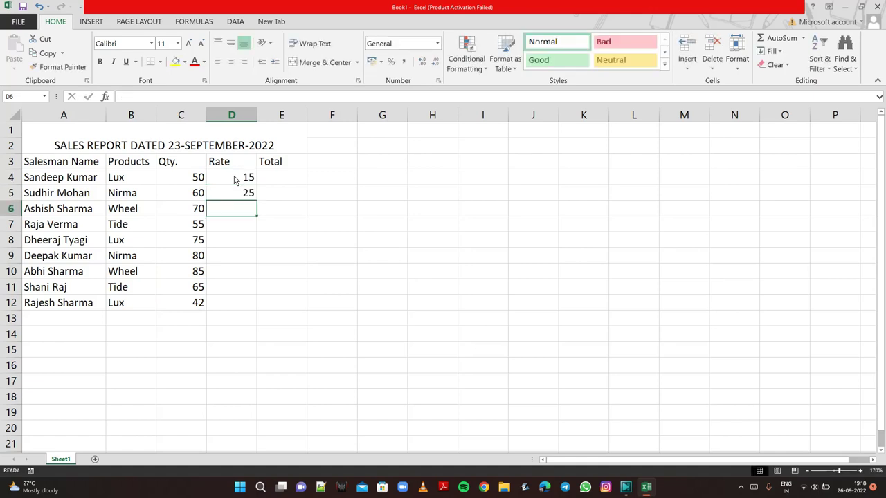
text(40)
key(Return)
text(45)
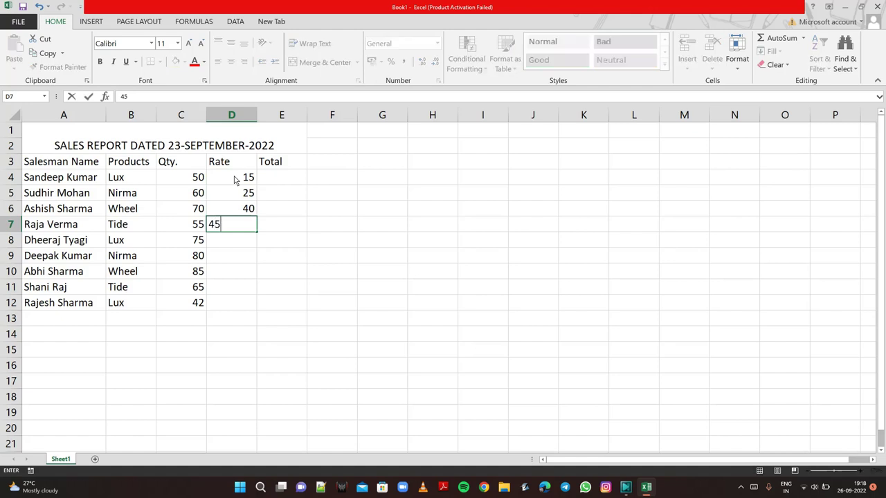
key(Return)
text(15)
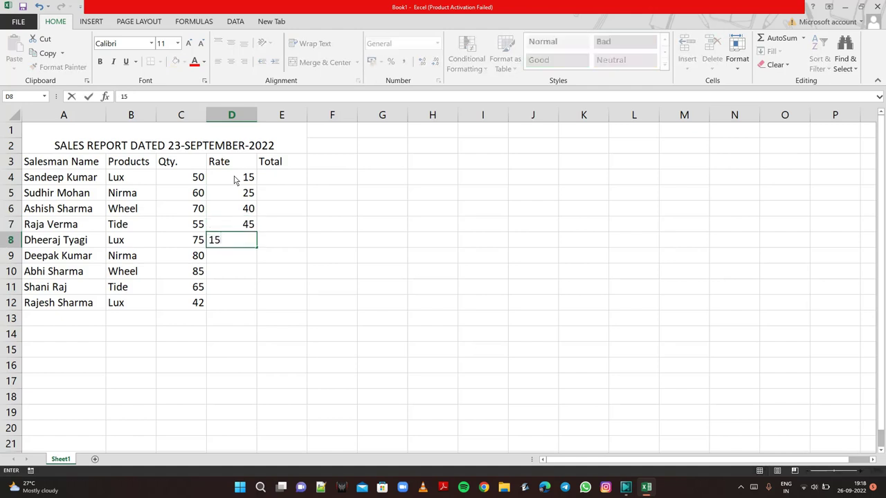
key(Return)
Enter rates 25, 40, 48 and 15 in D9:D12, correcting D11 from 8 to 48.
text(25)
key(Return)
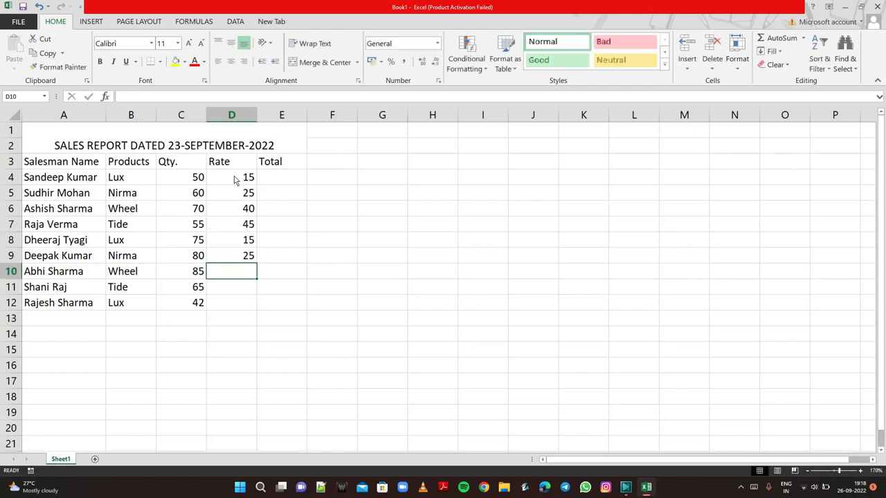
text(40)
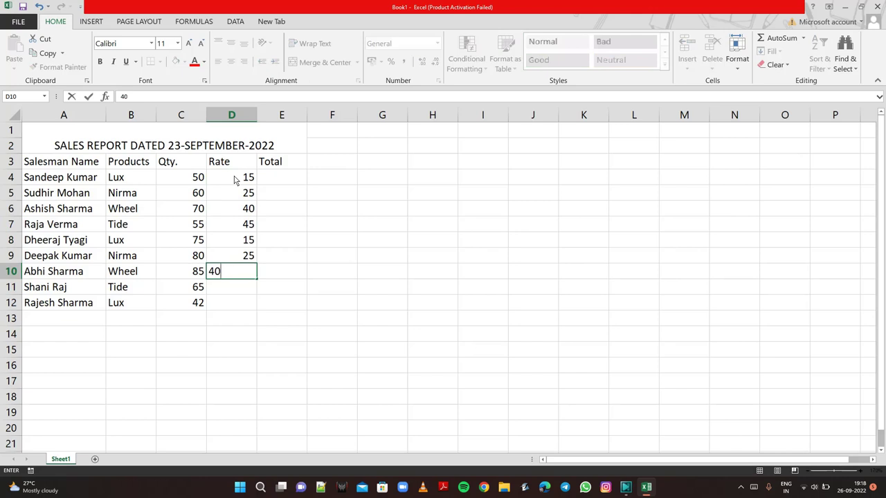
key(Return)
text(8)
key(Return)
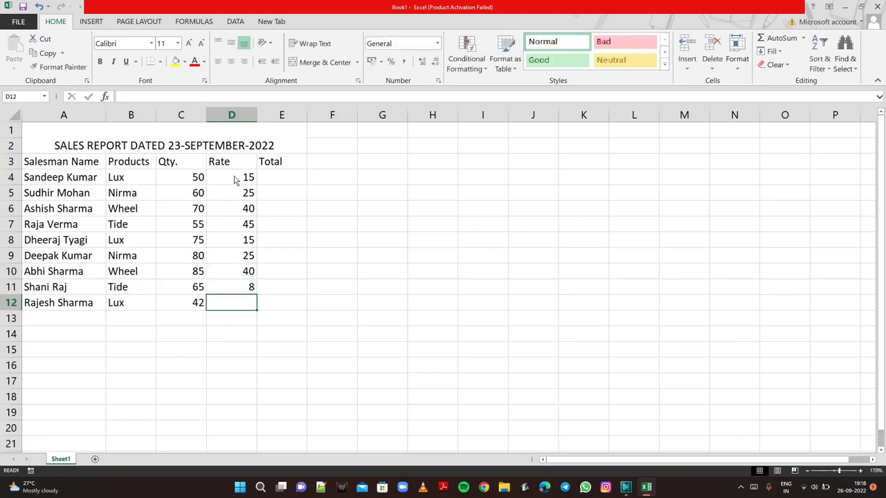
click(231, 291)
text(48)
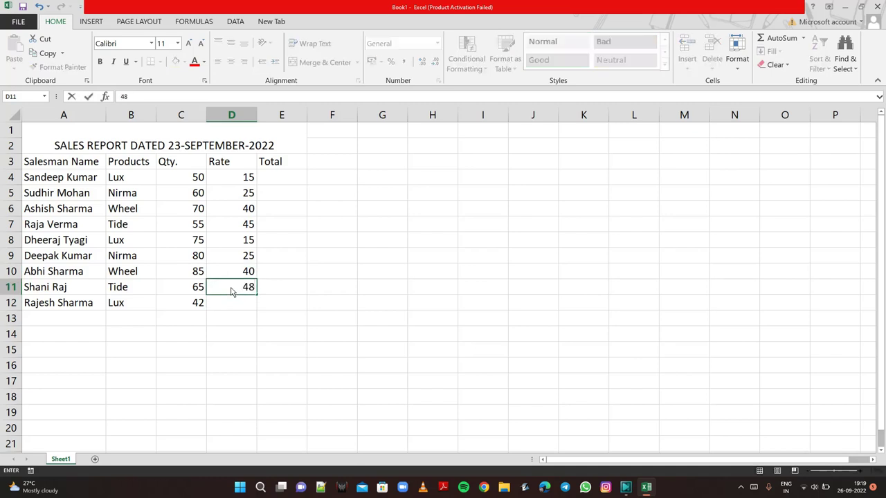
key(Return)
text(15)
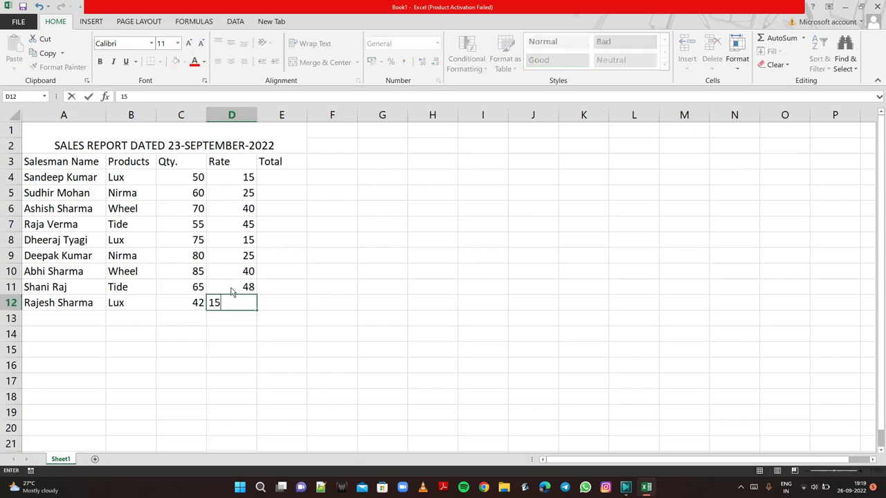
key(Return)
Enter =D4*C4 in E4 so the first row's total shows 750.
click(290, 178)
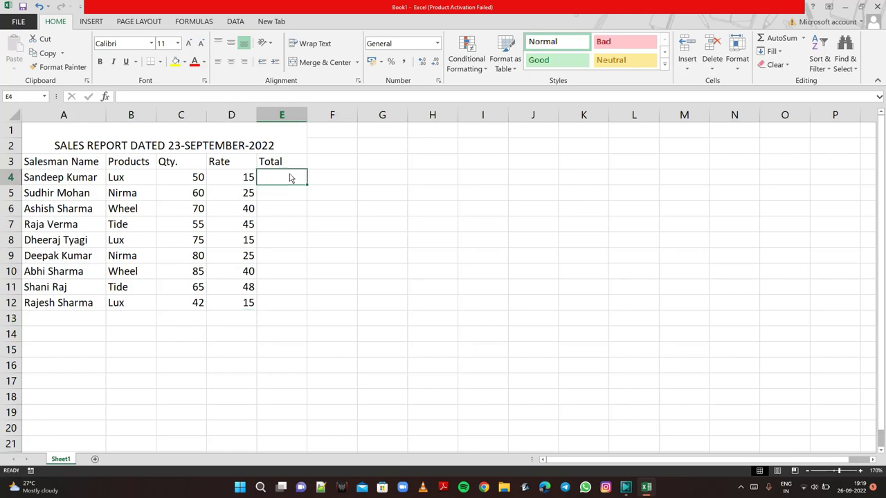
text(=)
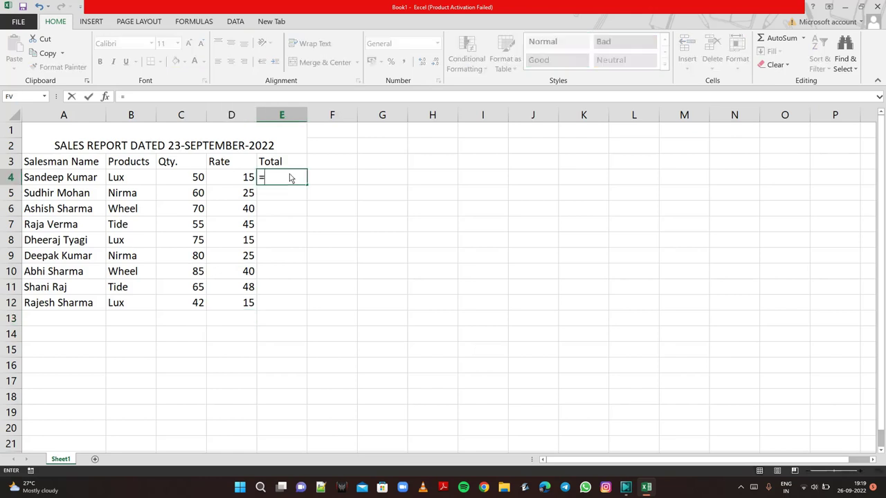
click(238, 181)
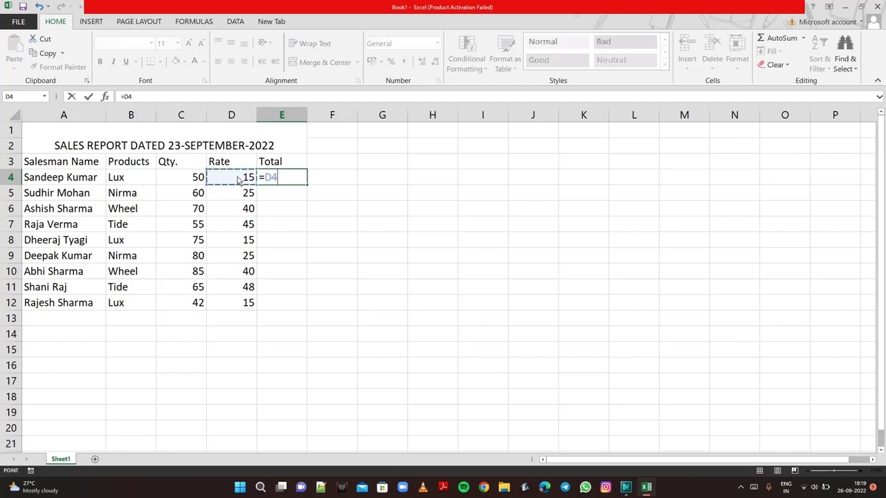
text(*)
click(193, 182)
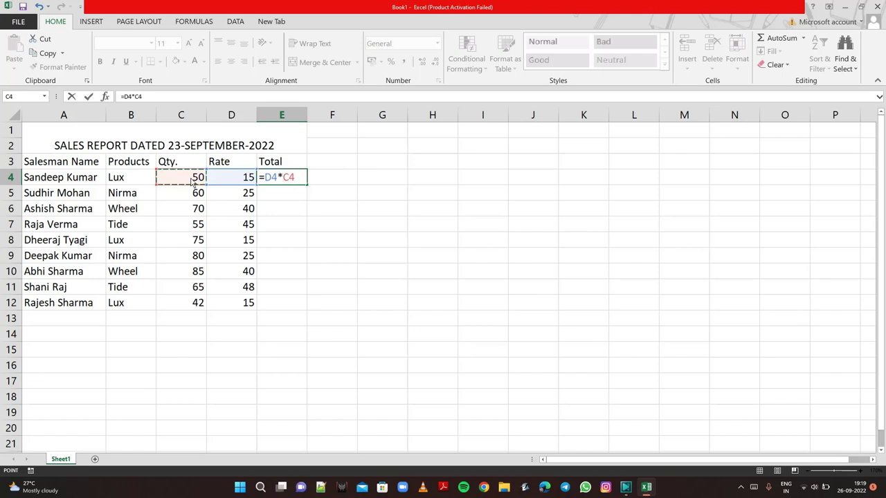
key(Return)
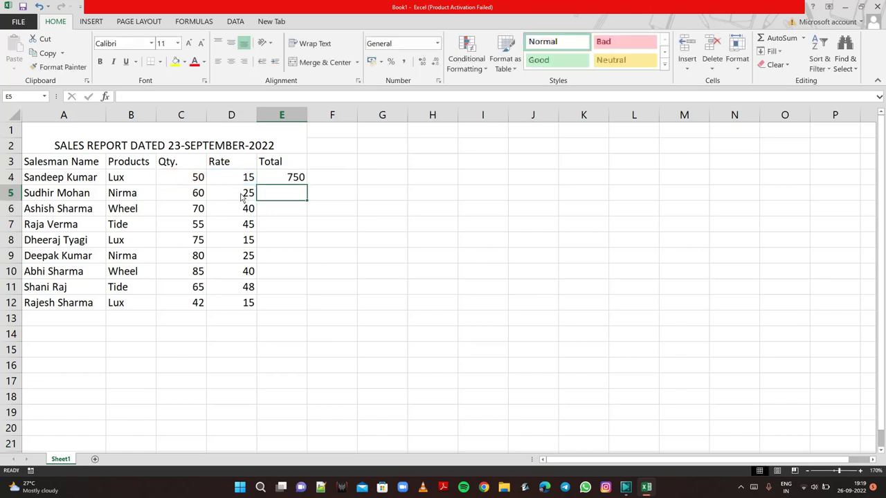
Enter =D5*C5 and =D6*C6 in E5 and E6, giving totals of 1500 and 2800.
text(=)
click(242, 198)
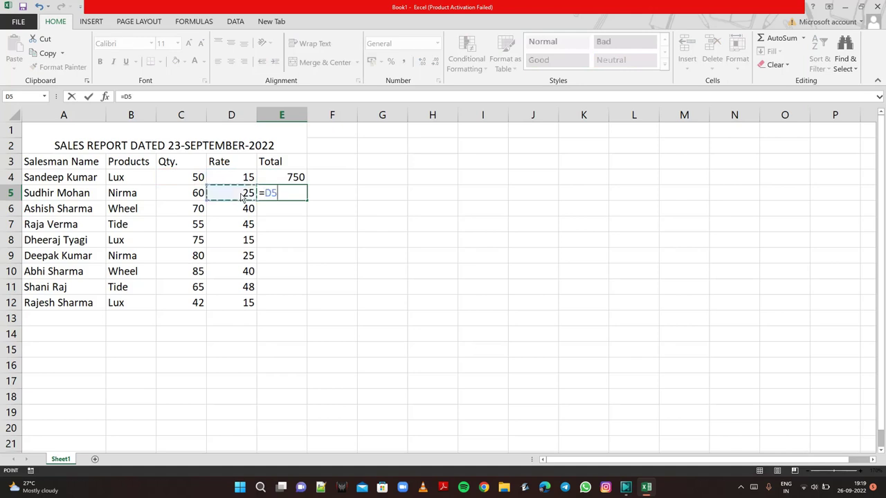
text(*)
click(191, 197)
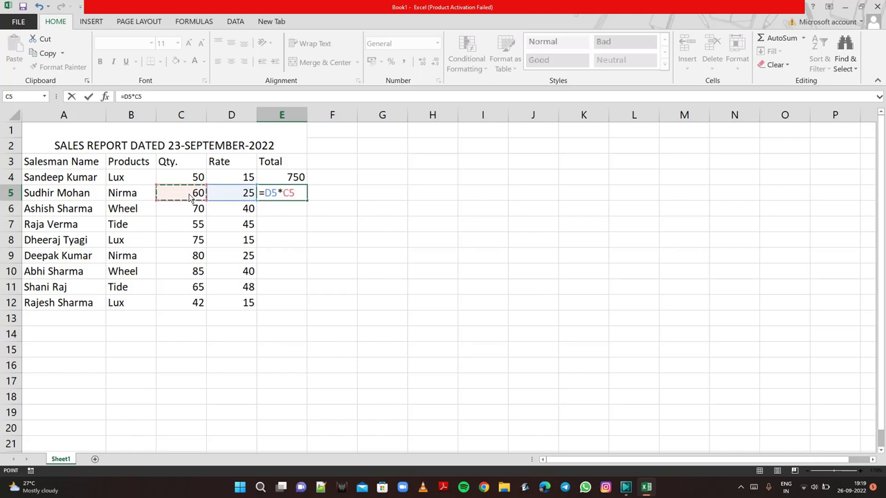
key(Return)
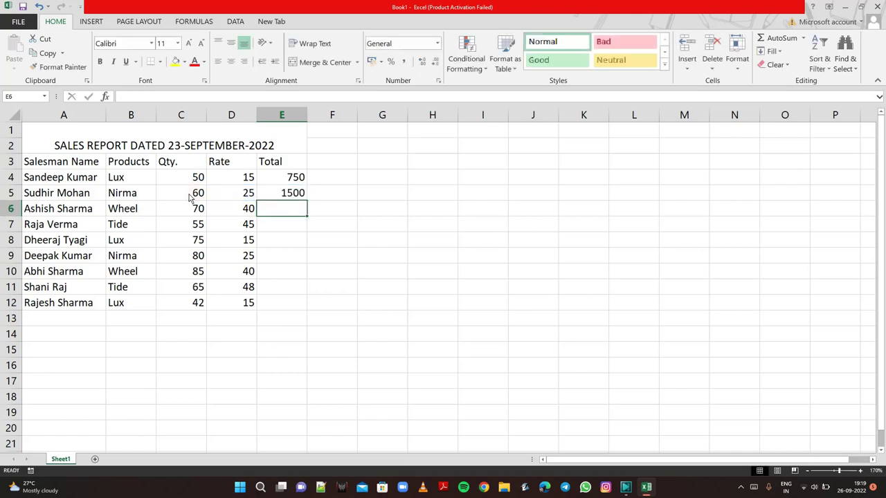
text(=)
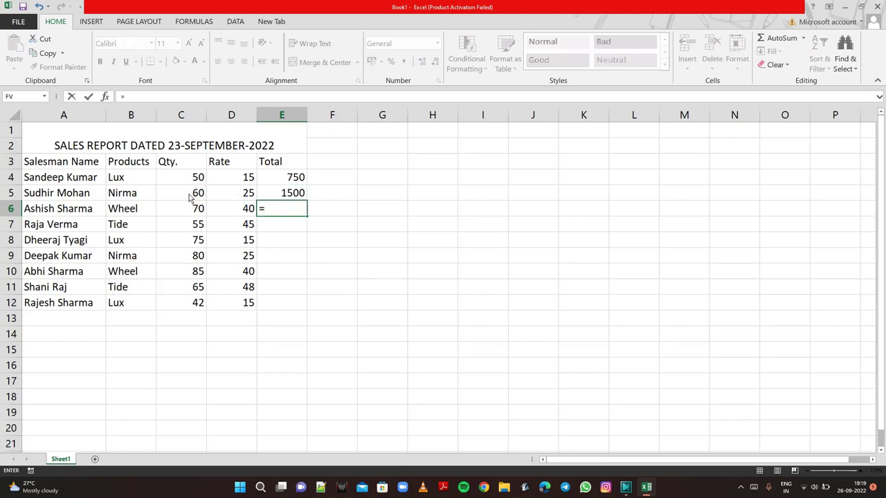
click(236, 209)
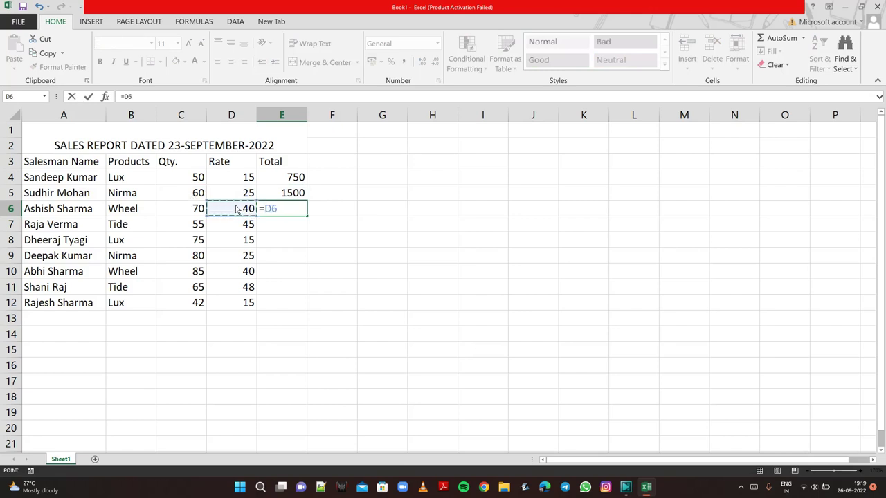
text(*)
click(197, 213)
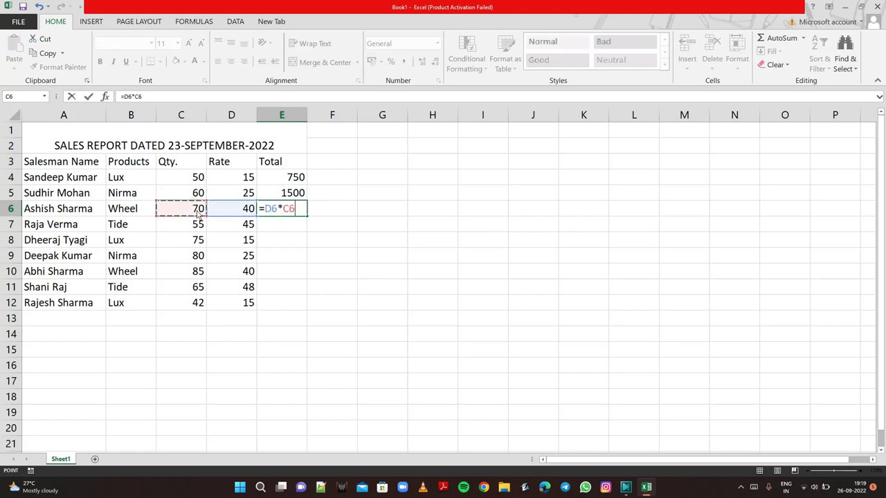
key(Return)
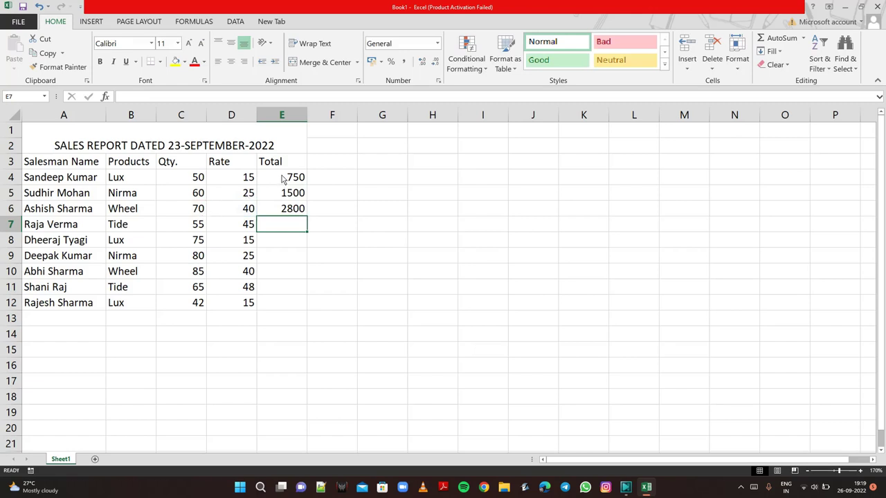
Fill the E4:E6 total formula down to E12, giving 2475, 1125, 2000, 3400, 3120 and 630.
drag(281, 179, 291, 224)
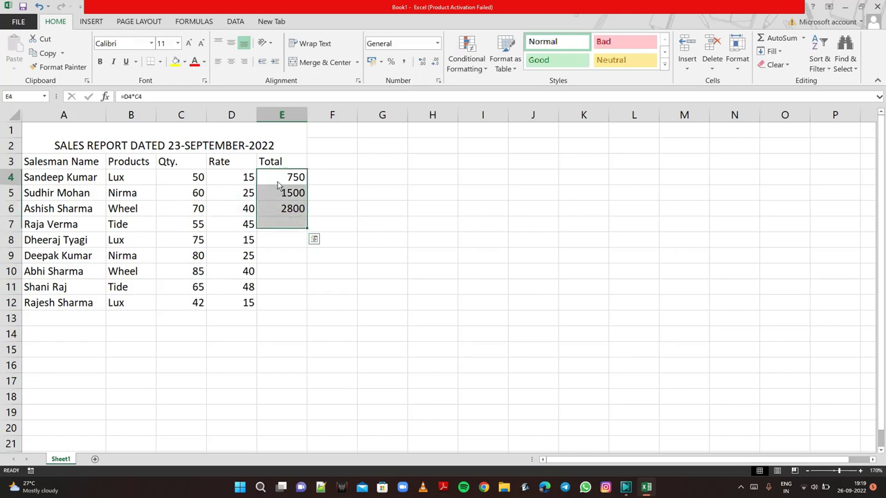
mouse_move(279, 185)
mouse_down()
mouse_move(294, 209)
mouse_move(309, 312)
mouse_up()
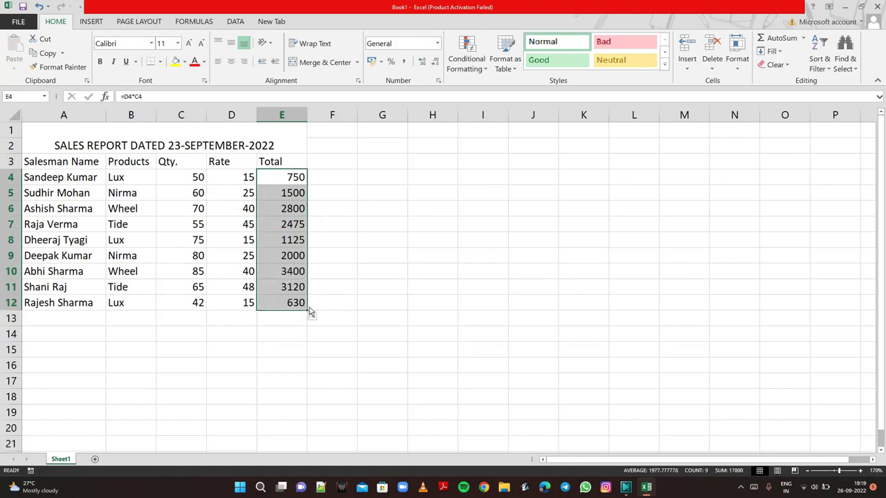
click(208, 339)
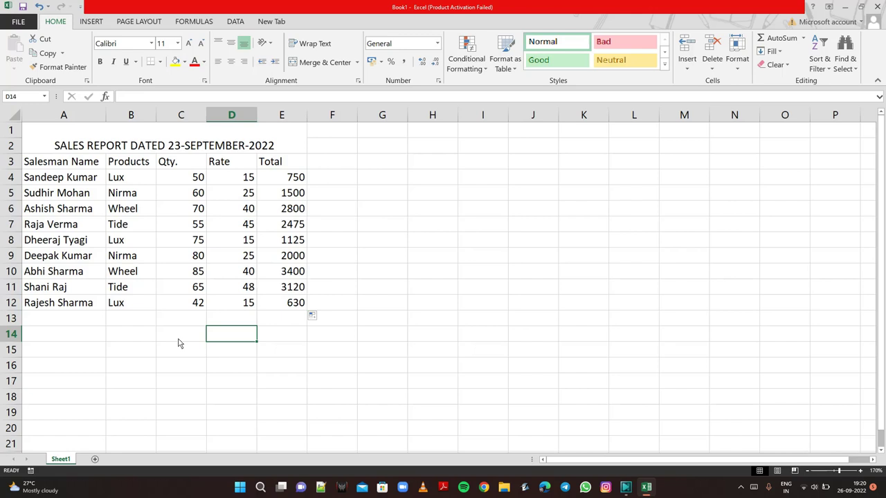
Enter the label 'Total Qty.' in cell B14 below the table.
click(140, 339)
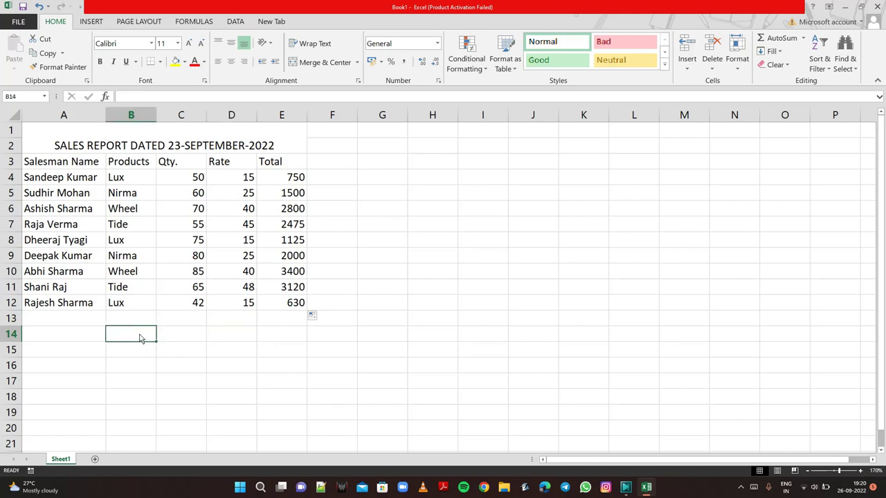
text(T)
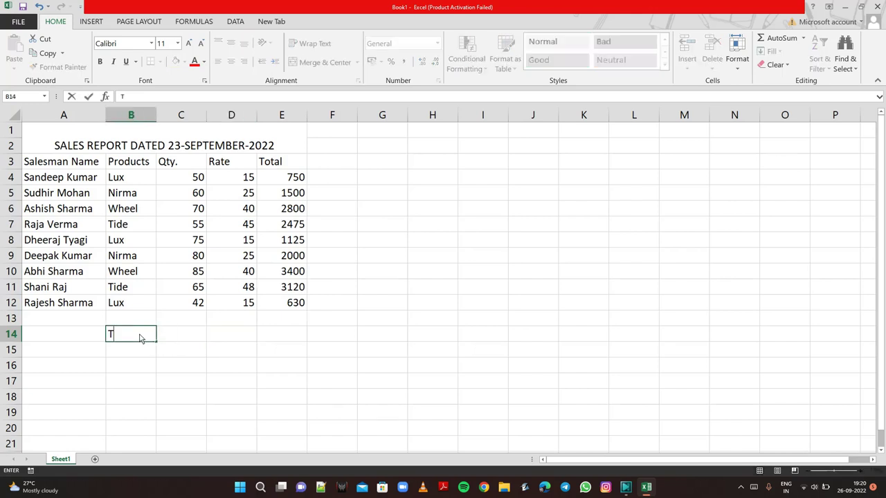
text(otal )
text(Q)
text(ty)
text(.)
click(176, 335)
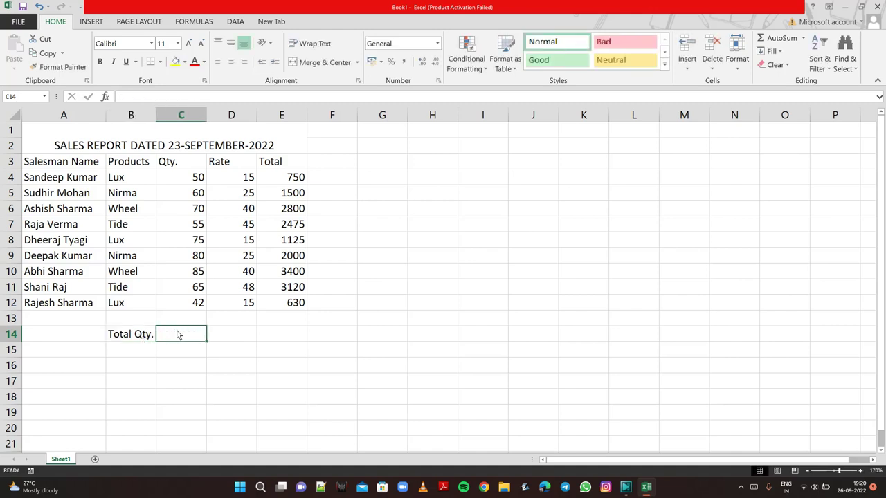
Enter =sum(C4:C12) in C14 to total the Qty. column.
text(=)
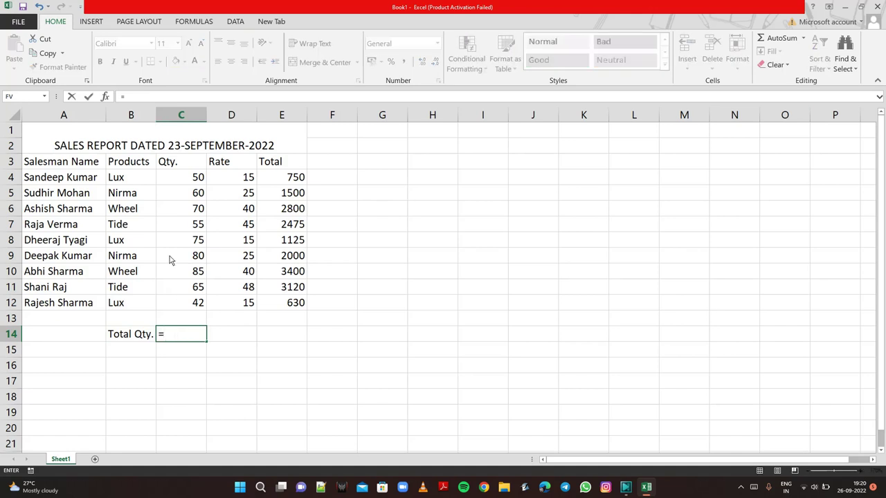
text(s)
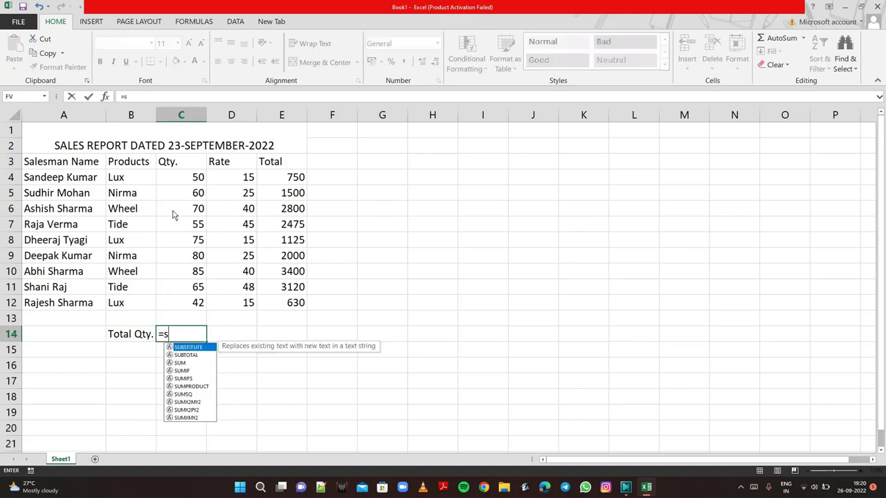
text(um()
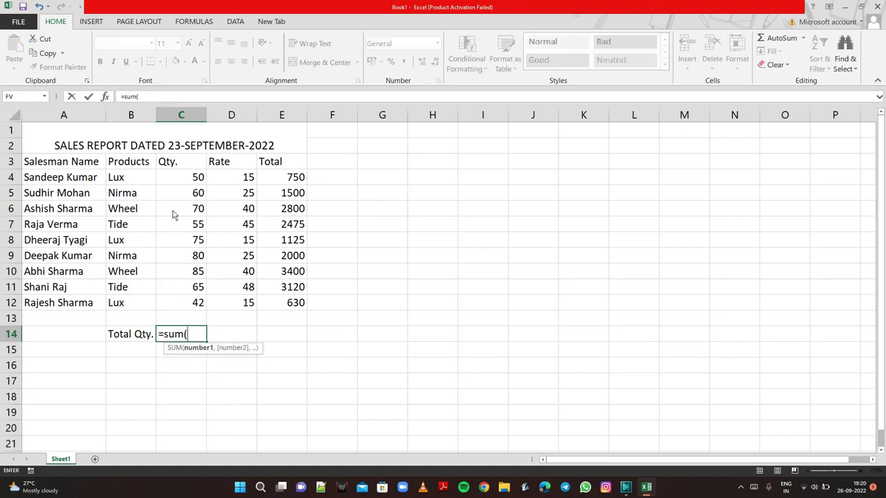
drag(175, 181, 197, 307)
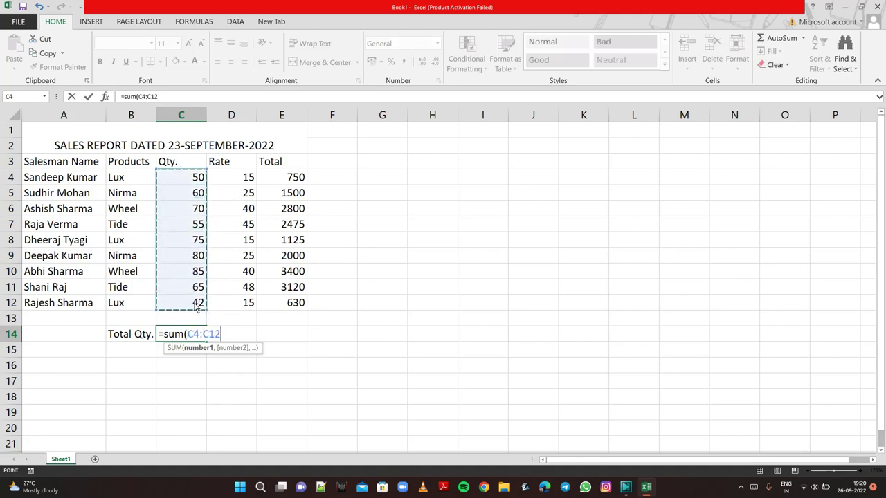
text())
key(Return)
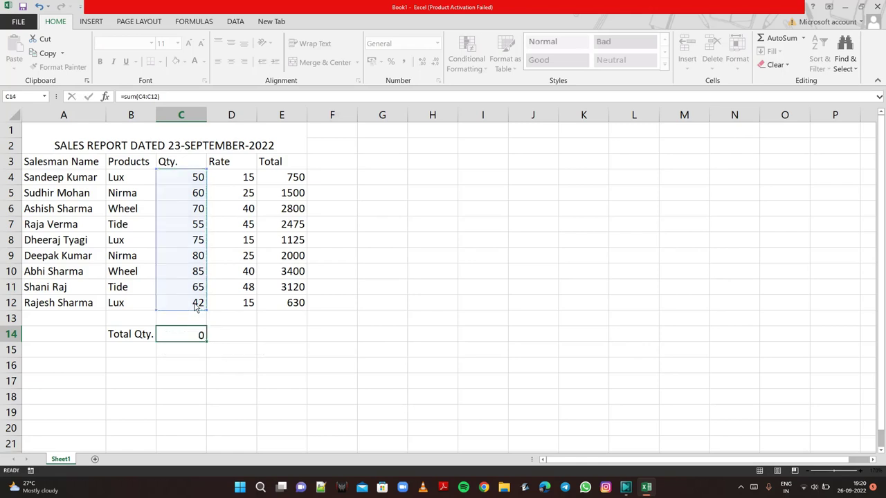
Clear C14 and re-enter =sum(C4:C12) so it shows 582.
click(187, 338)
key(BackSpace)
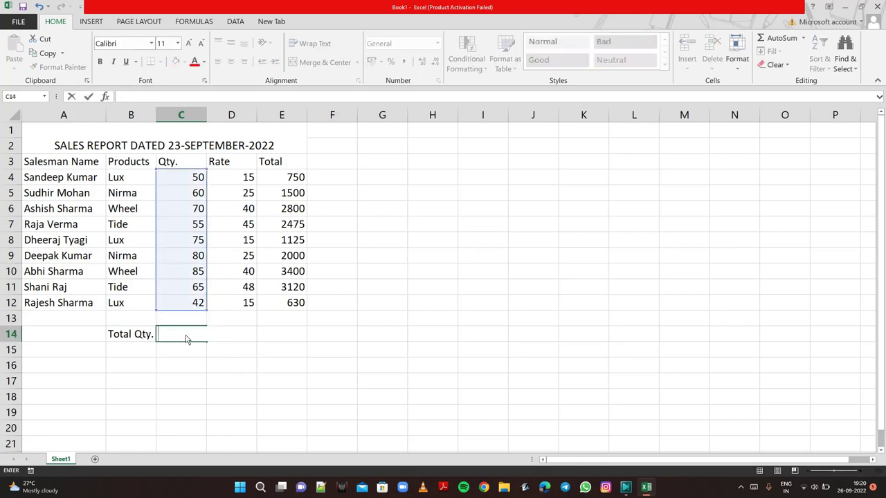
click(248, 355)
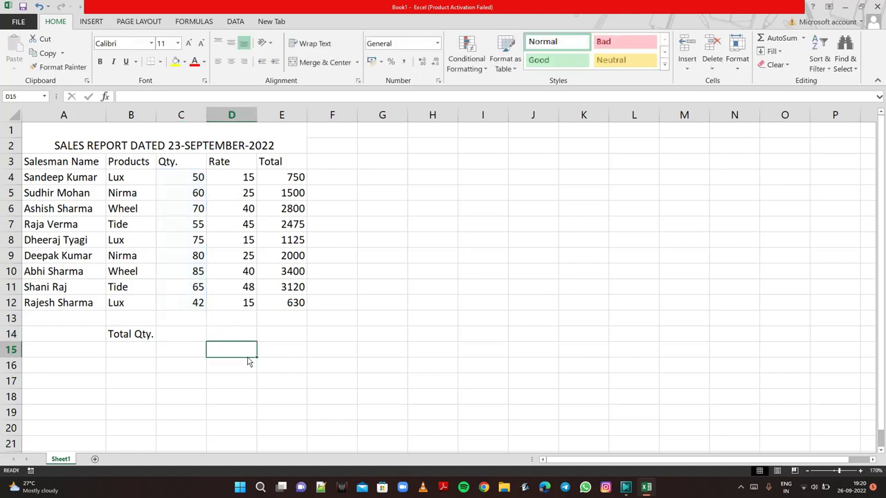
click(193, 339)
text(=)
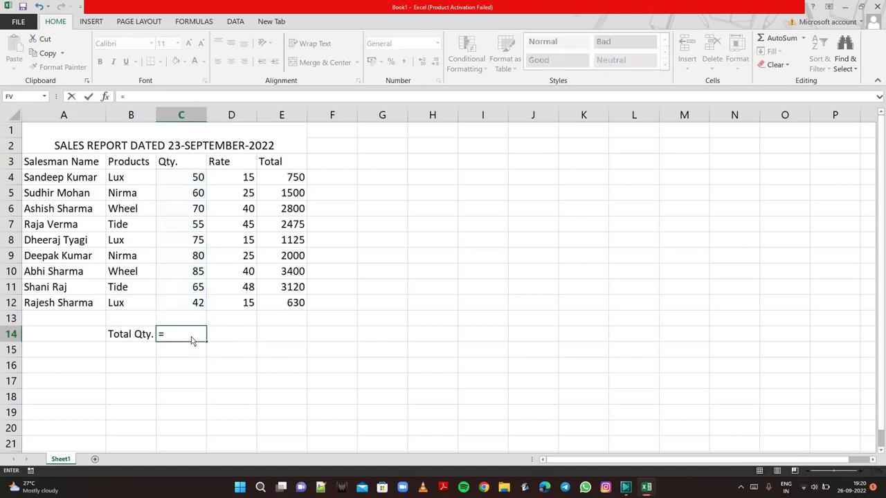
text(sum)
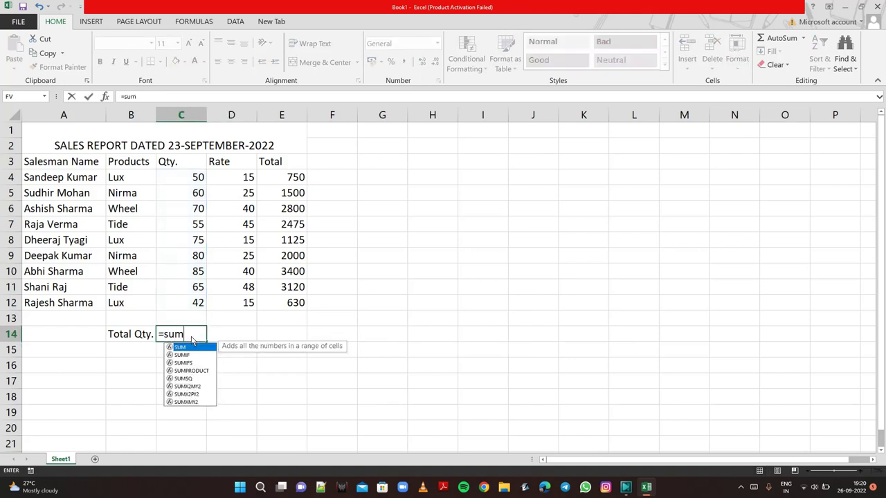
text(()
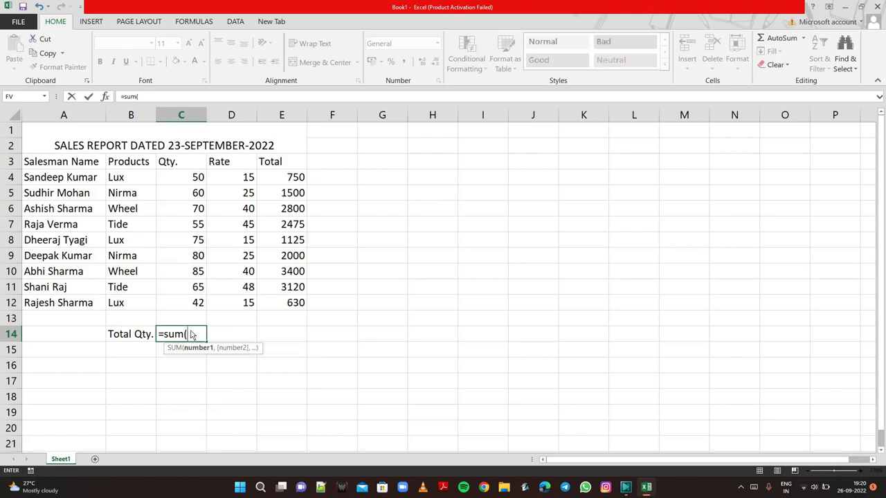
drag(181, 180, 202, 305)
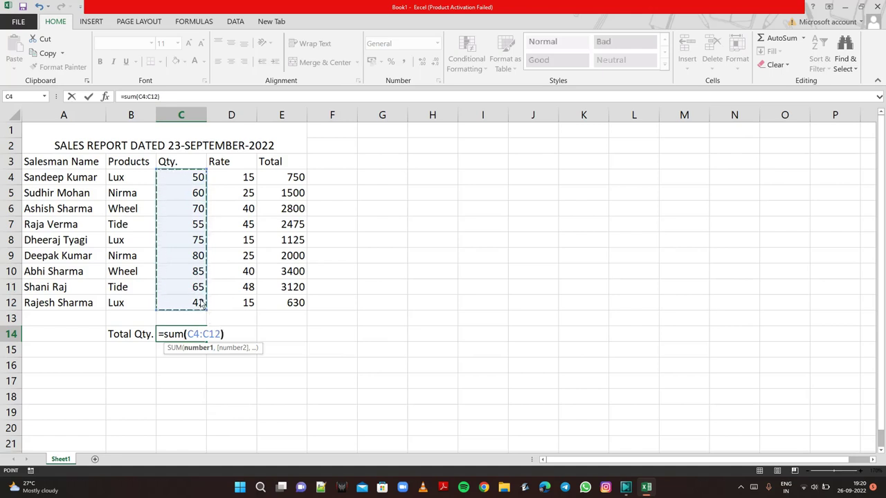
text())
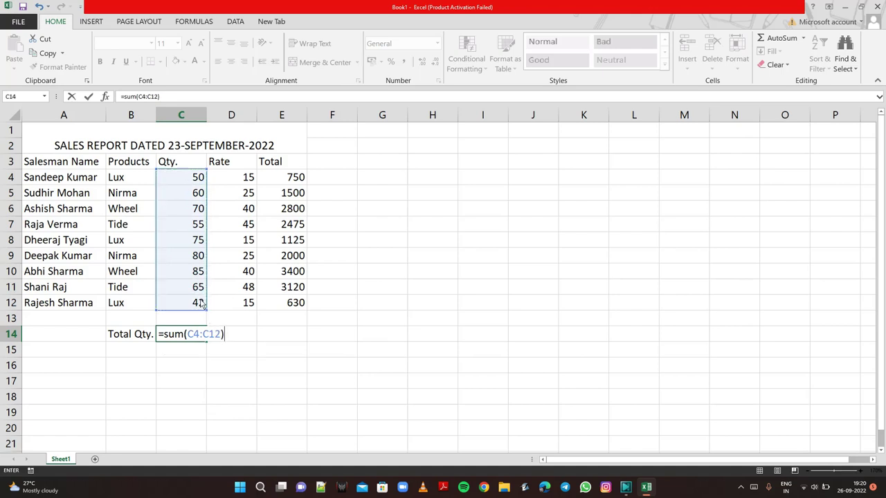
key(Return)
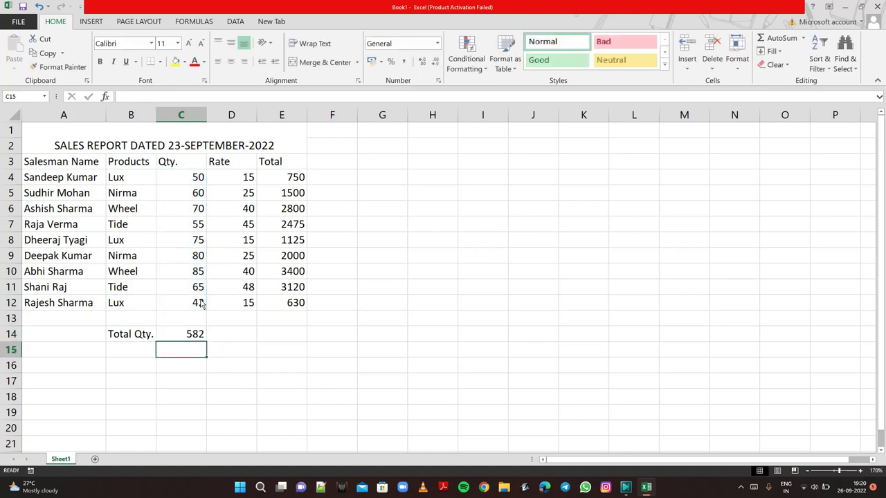
Enter the label 'Total Price' in cell D14.
click(233, 338)
text(T)
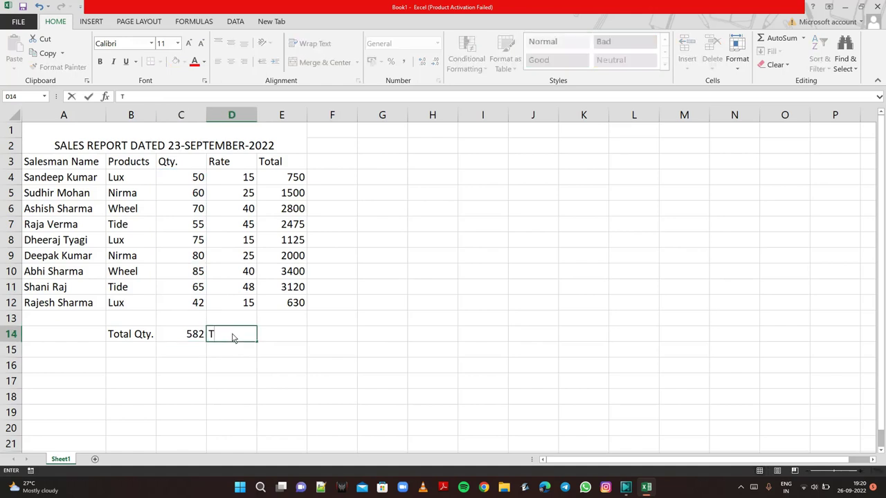
text(oal)
text(ta)
key(BackSpace)
key(BackSpace)
key(BackSpace)
key(BackSpace)
text(tal P)
text(r)
text(ice)
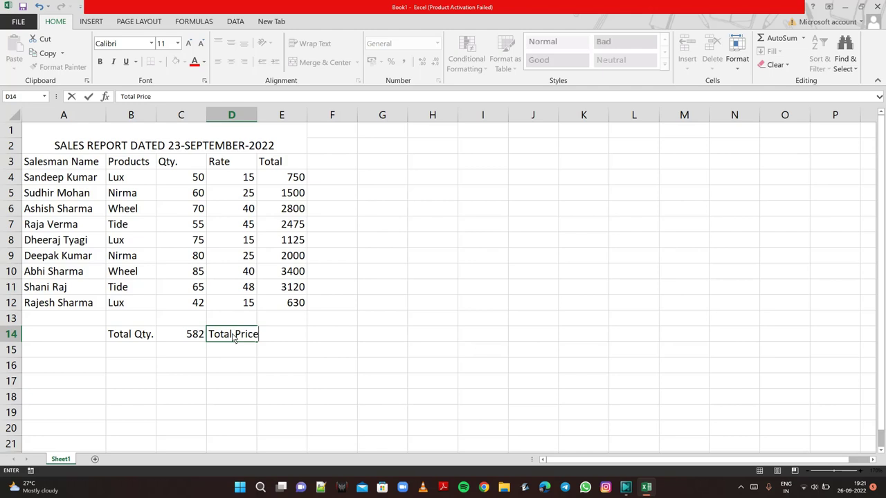
click(299, 352)
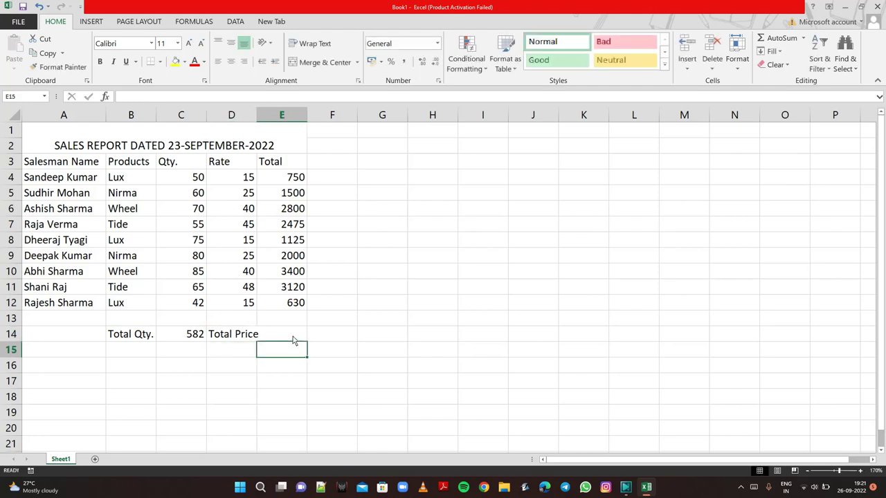
Sum E4:E12 in E14 to get 17800, and widen column D to fit the label.
click(293, 339)
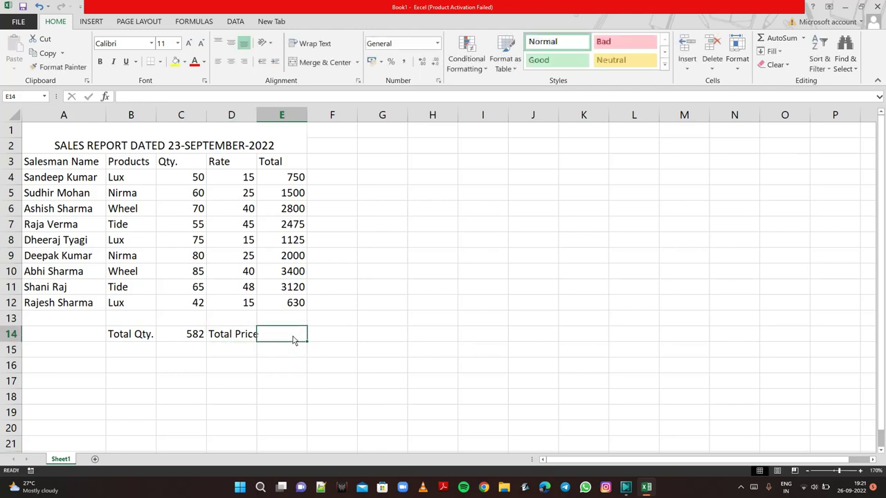
text(=s)
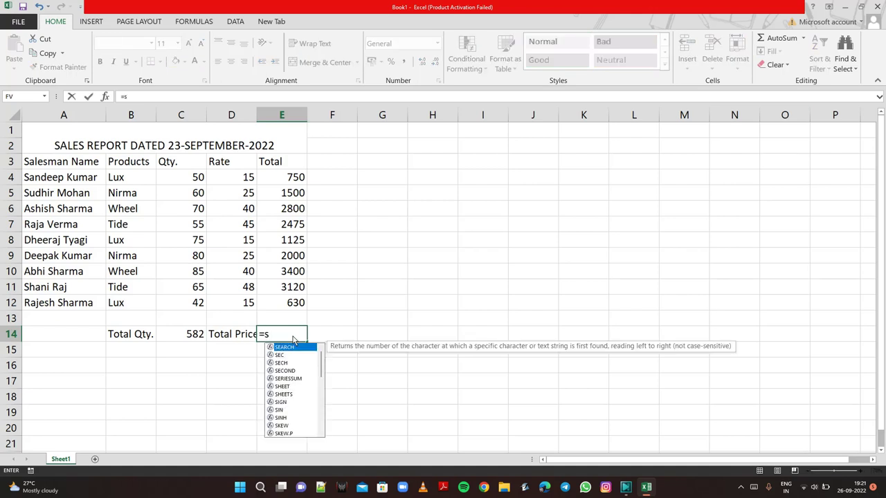
text(um)
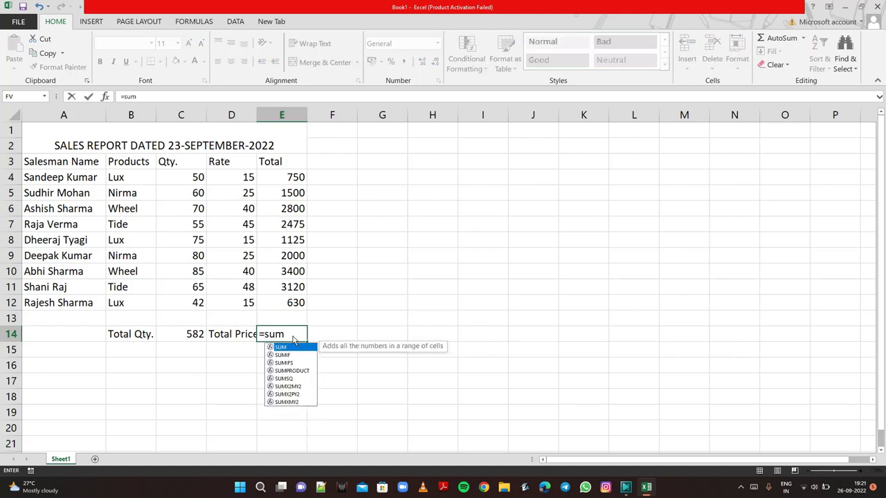
text(()
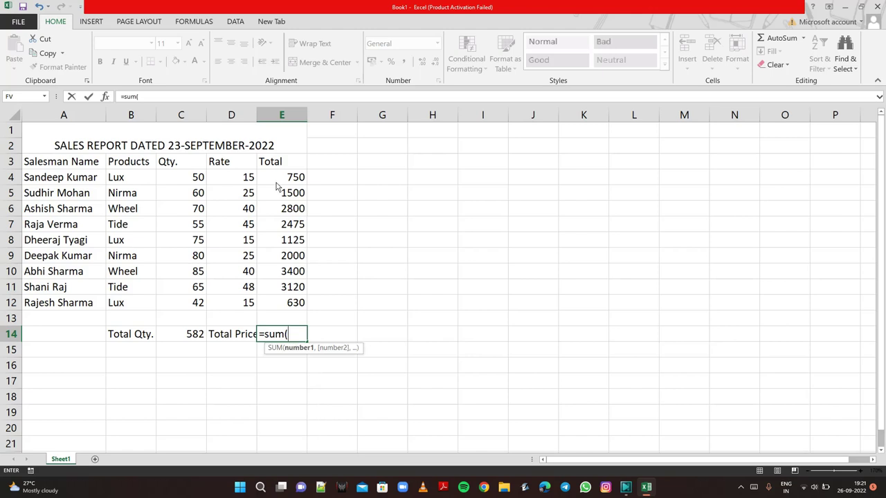
drag(279, 183, 291, 304)
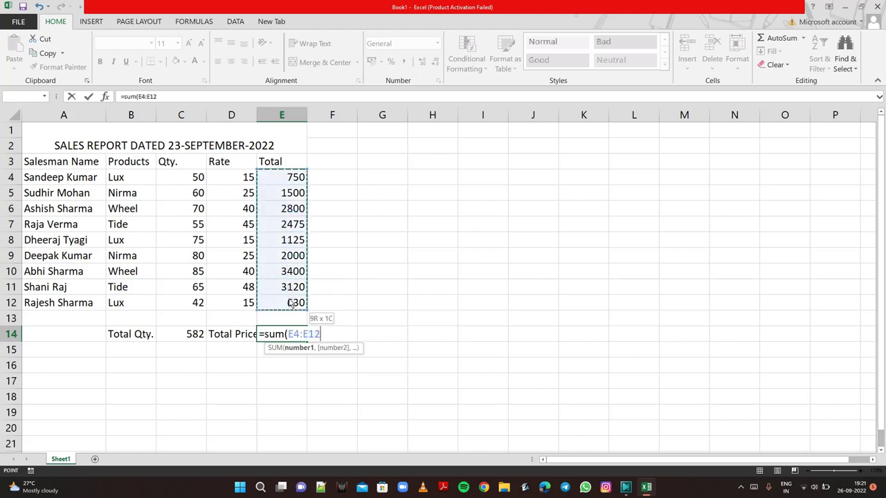
text())
key(Return)
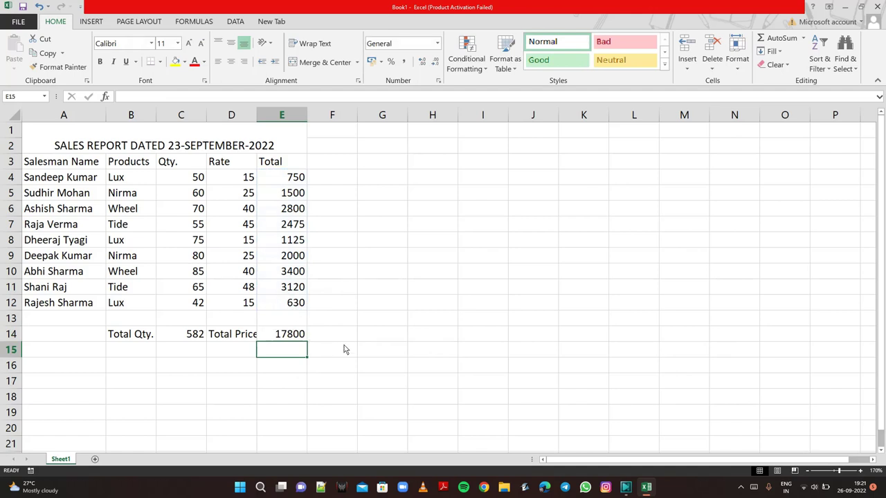
drag(258, 117, 264, 123)
click(348, 203)
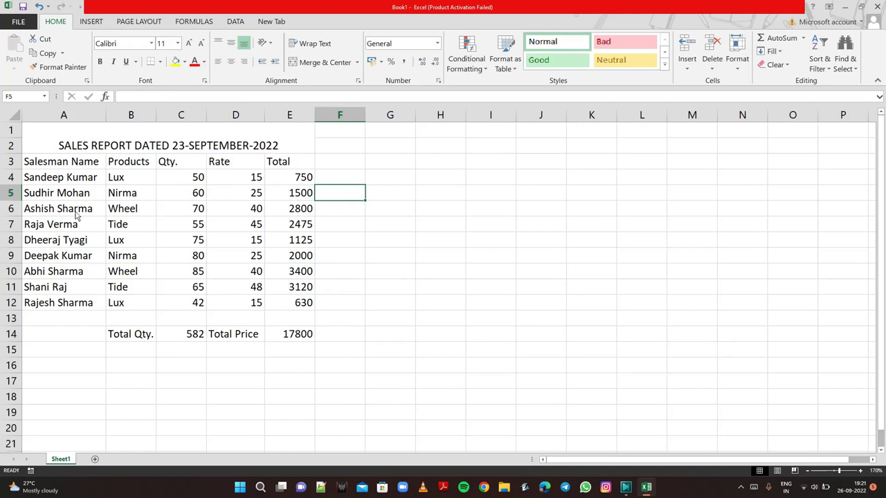
Give the heading row A3:E3 a black fill with yellow text.
drag(58, 164, 291, 169)
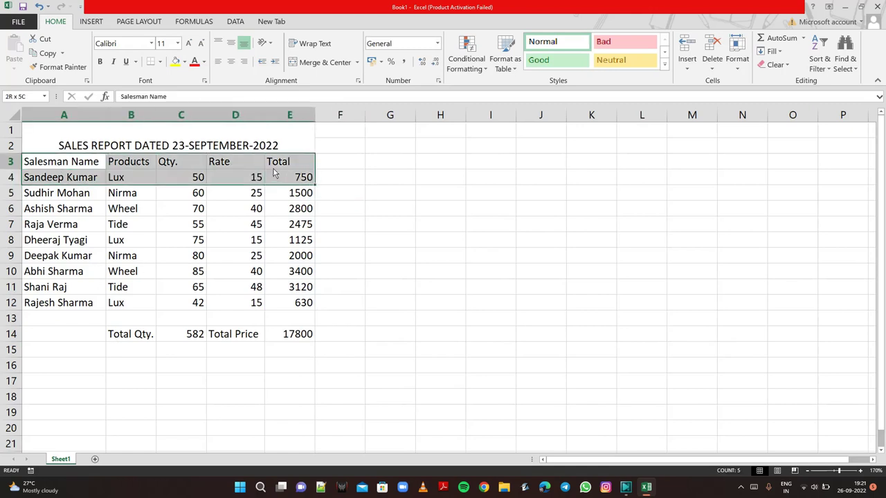
click(185, 62)
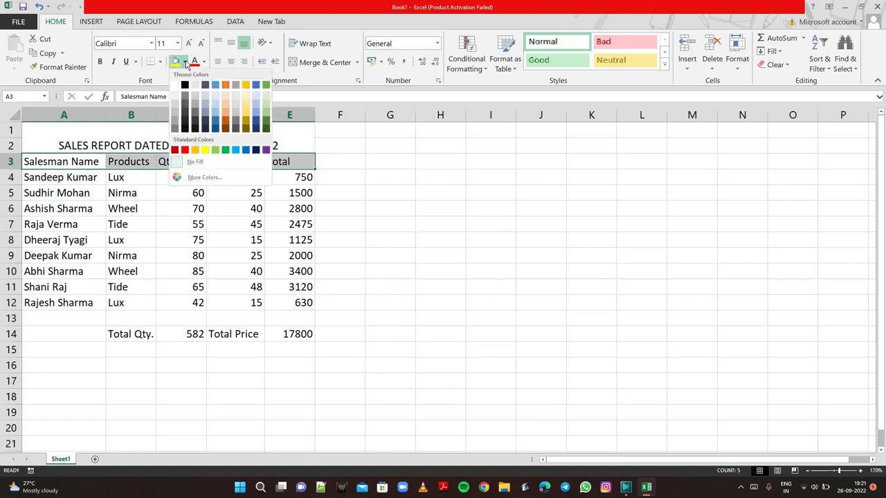
click(184, 86)
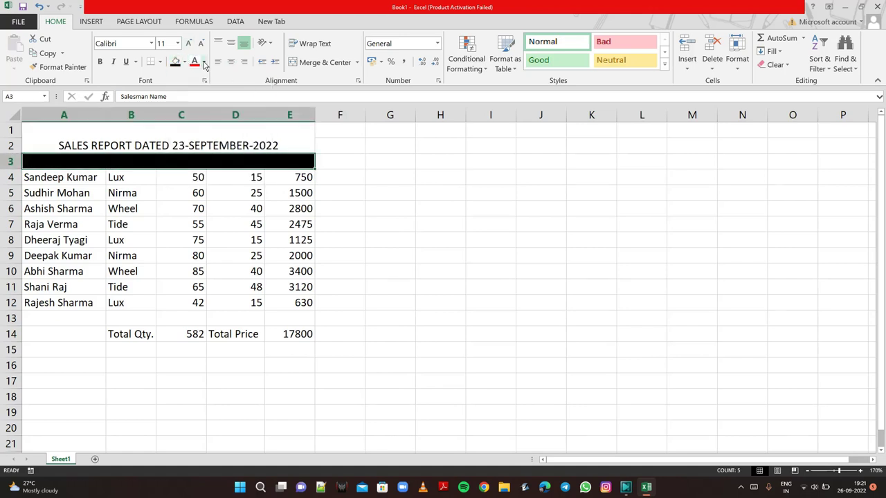
click(205, 62)
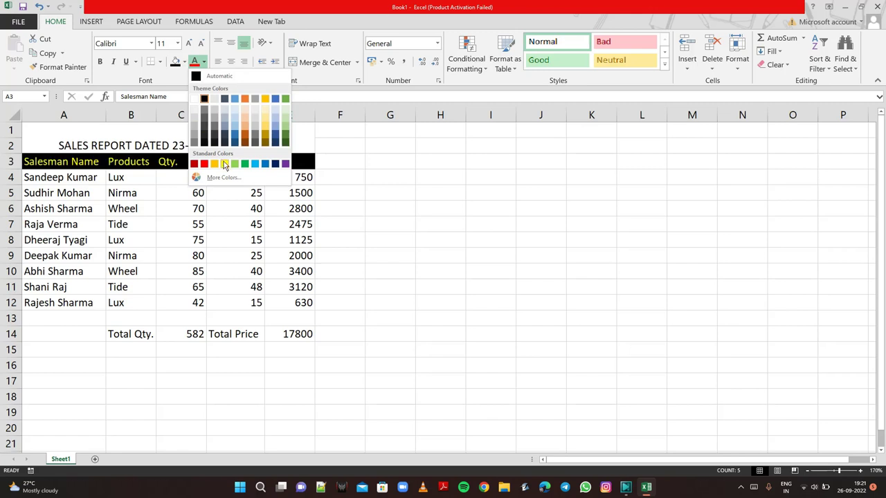
click(224, 164)
Middle-align the merged title A1 and give it a black fill with yellow text.
click(153, 142)
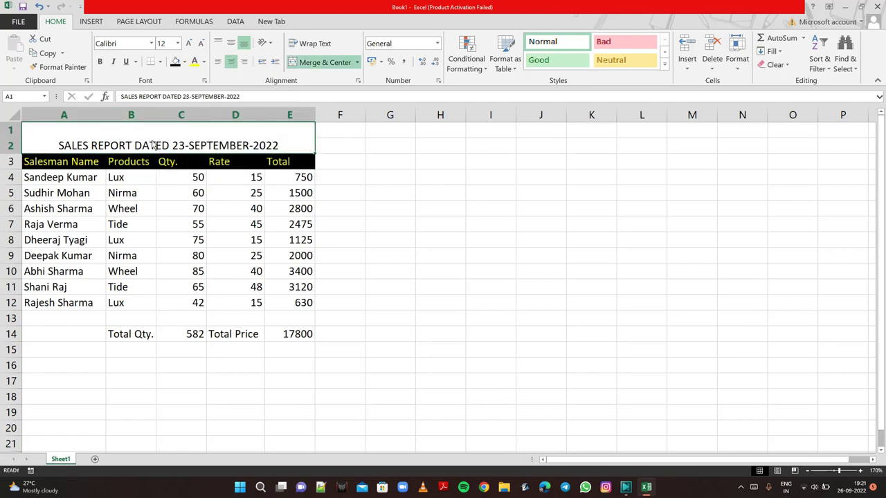
click(231, 43)
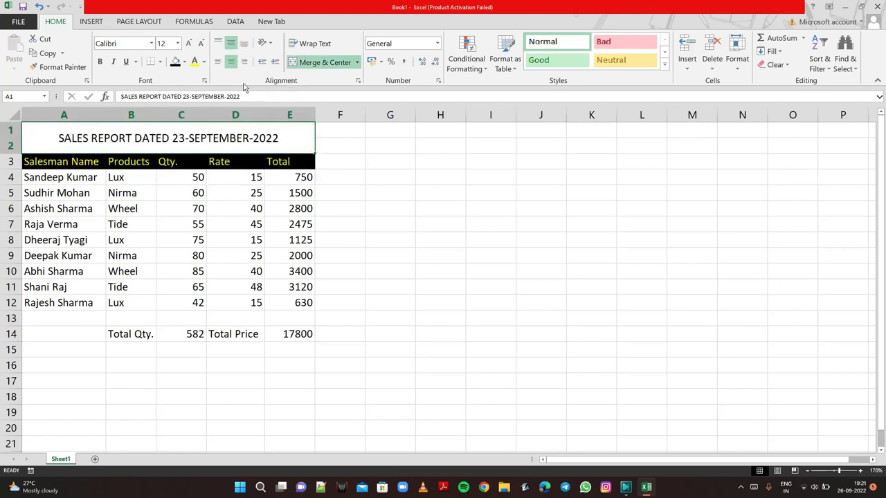
click(176, 62)
click(194, 63)
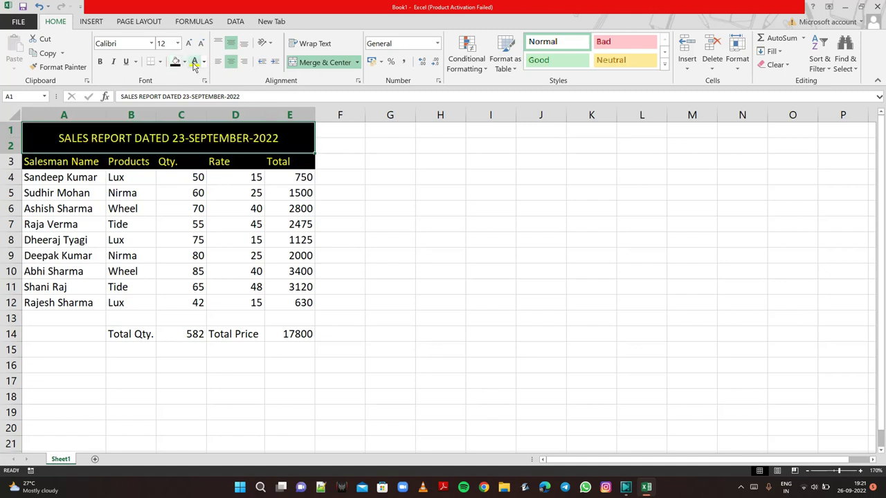
click(339, 224)
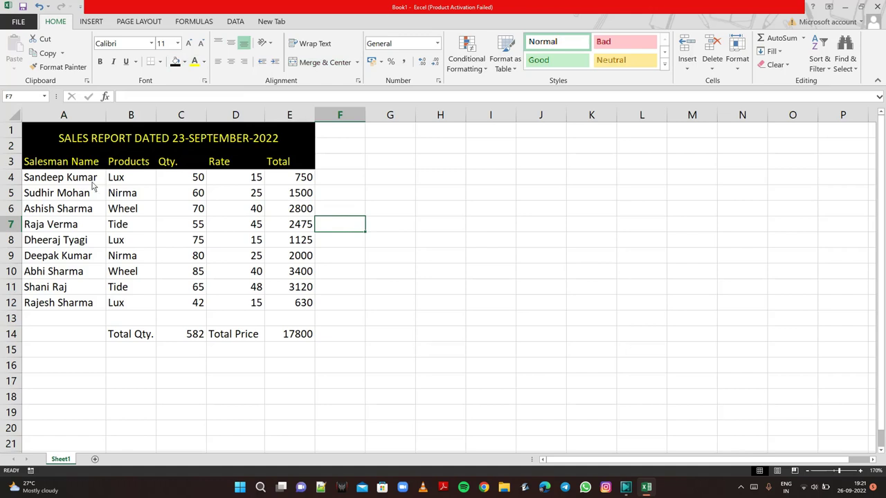
Fill the salesman data rows A4:E12 with orange.
drag(92, 182, 305, 305)
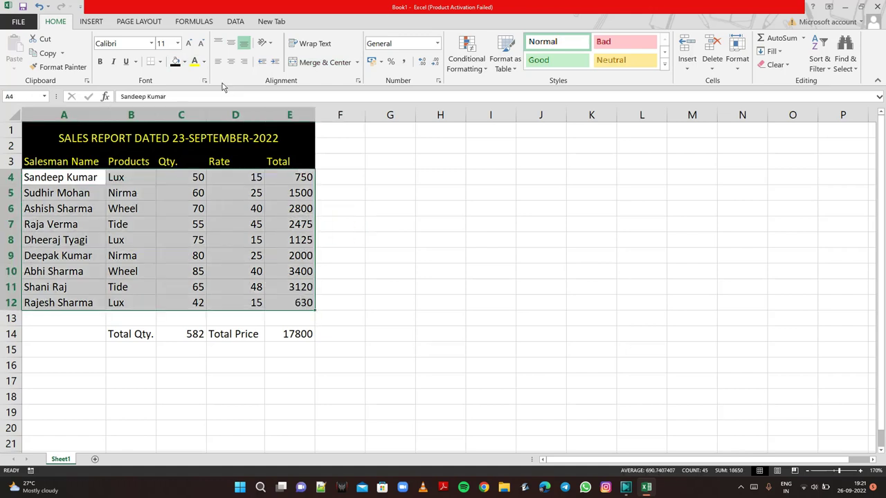
click(203, 62)
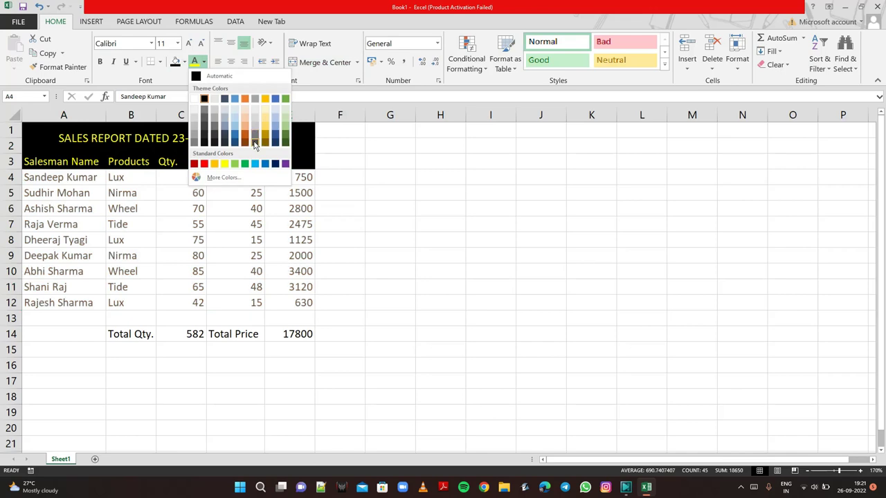
click(185, 62)
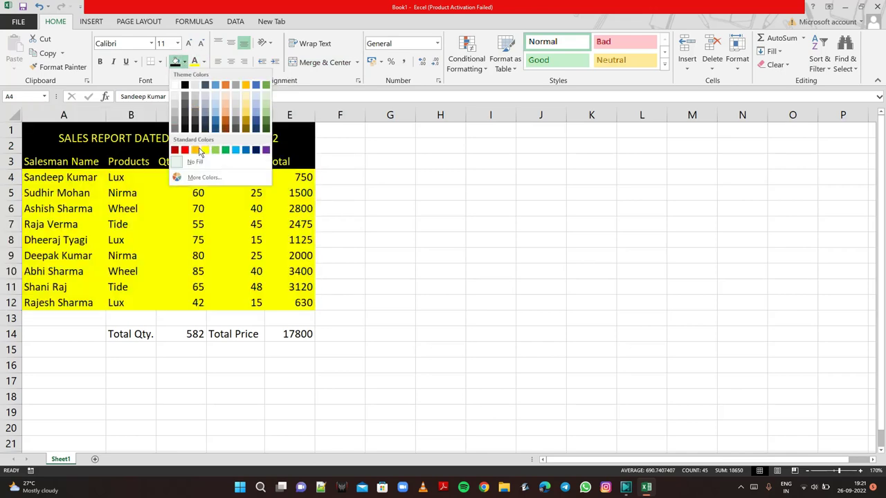
click(197, 151)
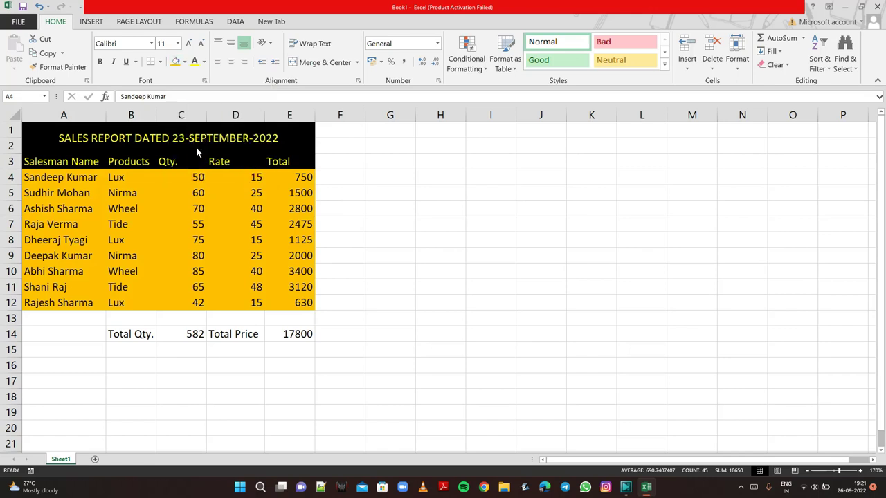
click(346, 243)
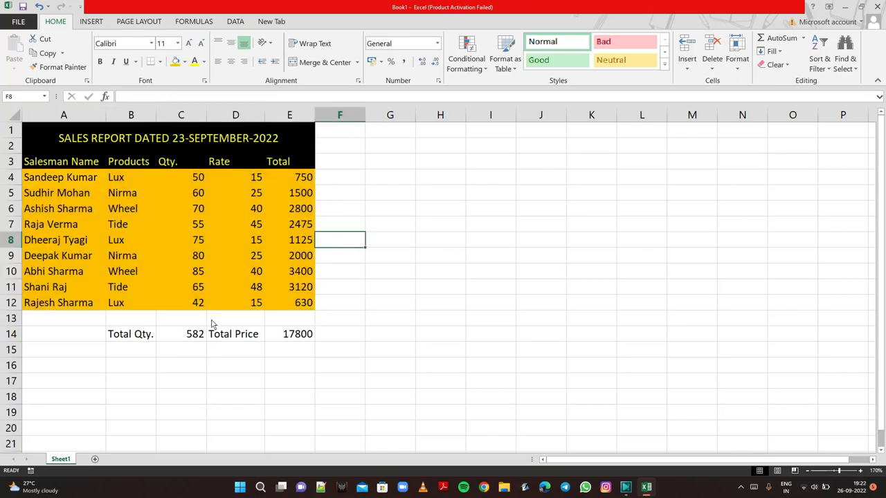
Give the totals row B14:E14 brownish-orange text and an orange fill.
drag(142, 335, 311, 338)
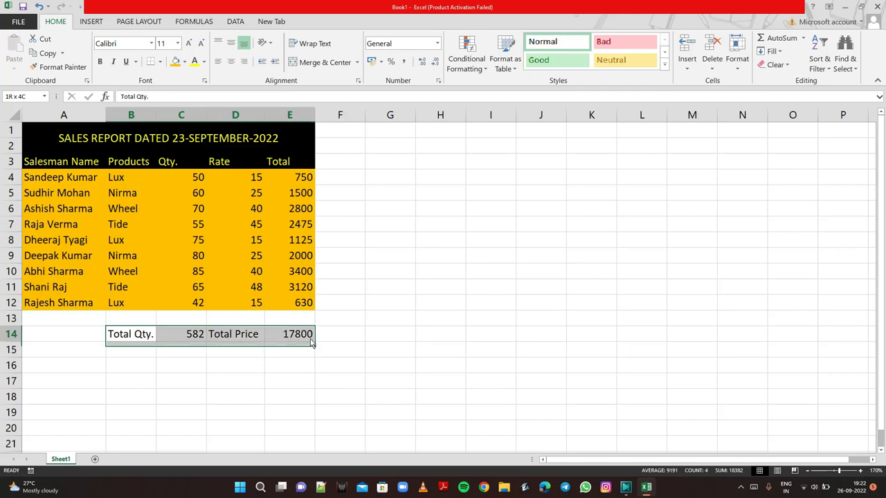
click(204, 62)
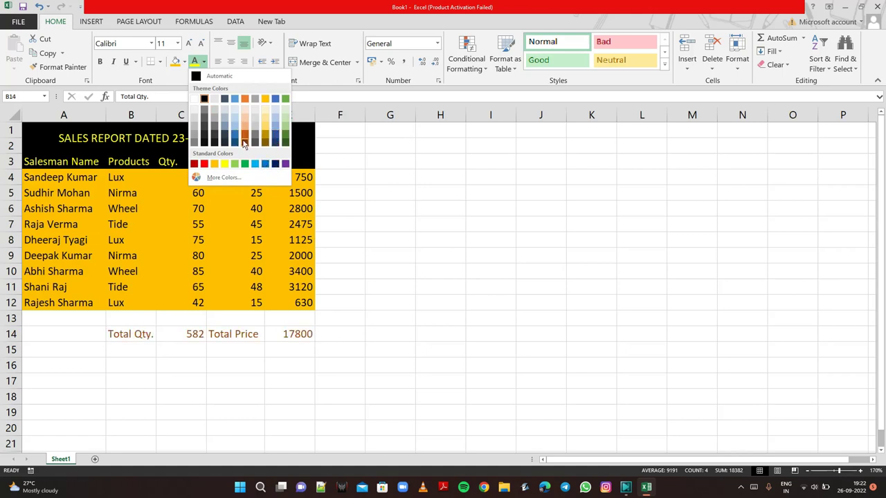
click(243, 144)
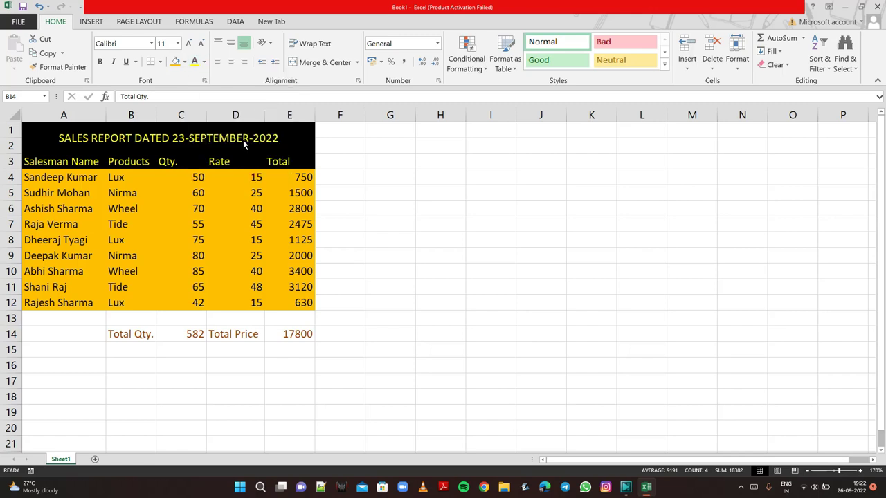
click(183, 60)
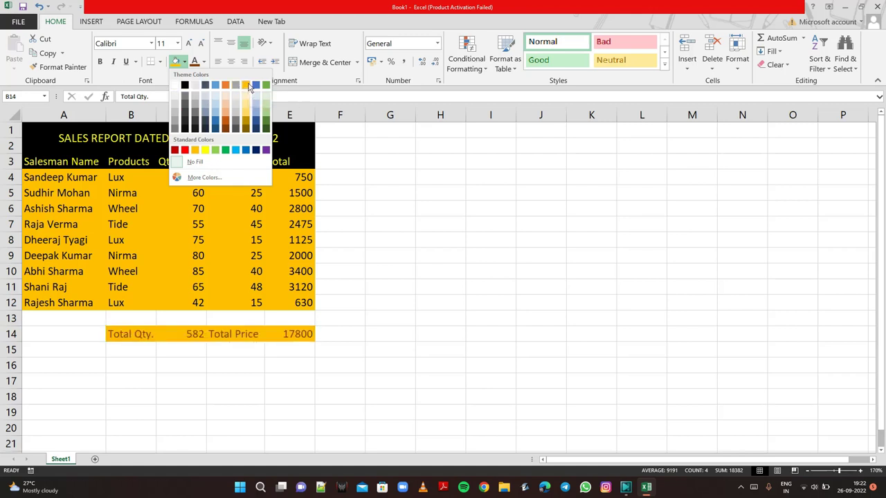
click(247, 85)
click(507, 254)
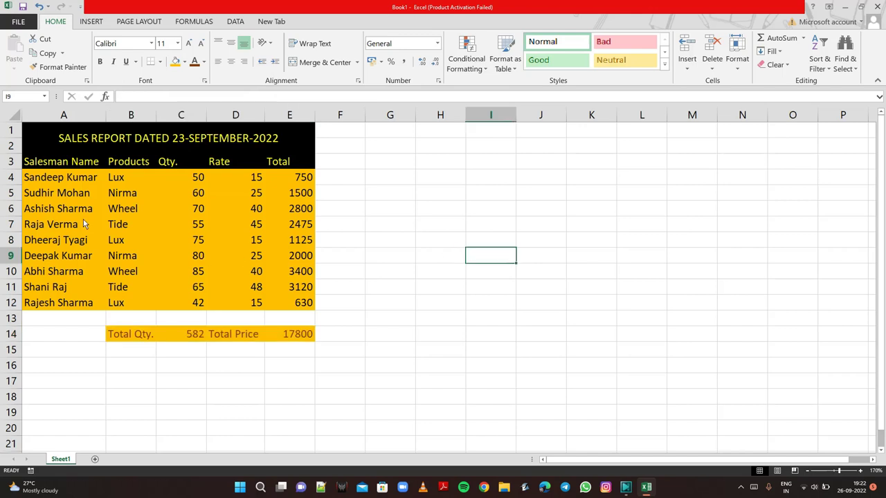
Apply All Borders and a Thick Box Border to the table A3:E12.
drag(41, 164, 277, 305)
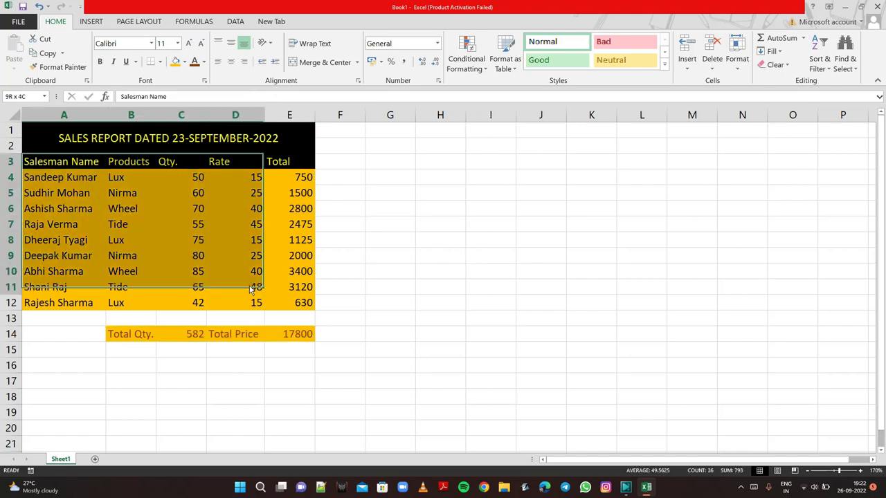
click(161, 61)
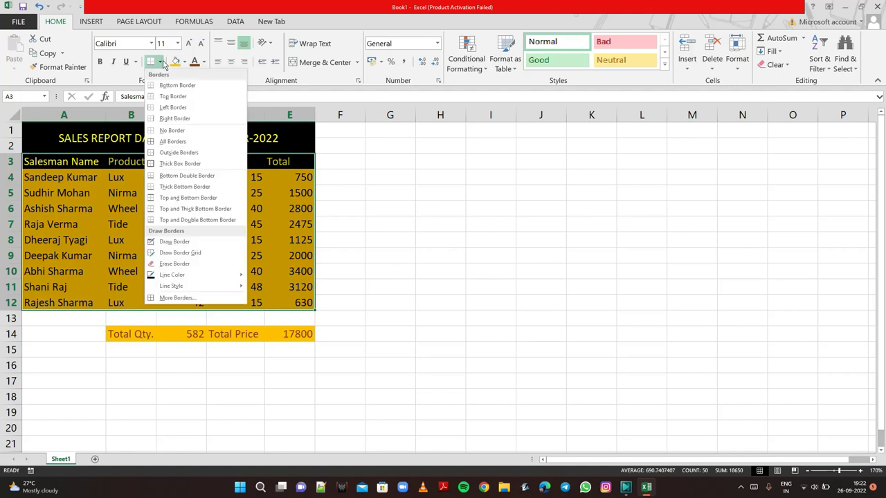
click(173, 142)
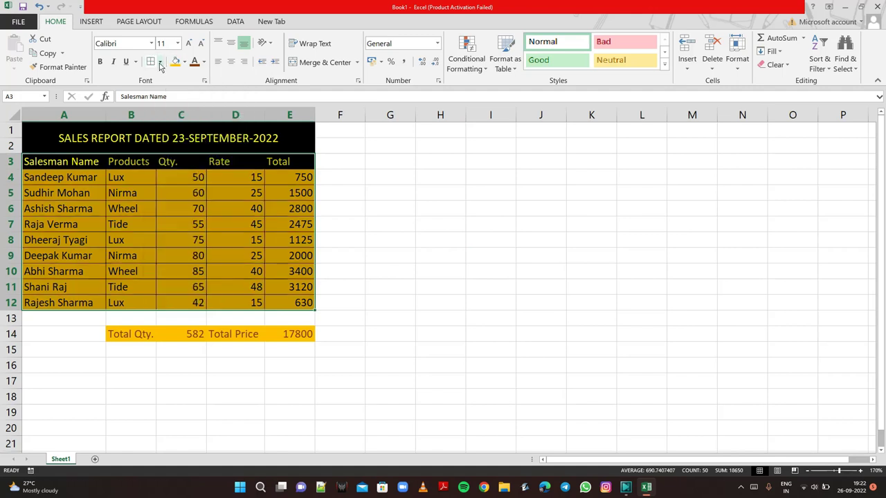
click(160, 61)
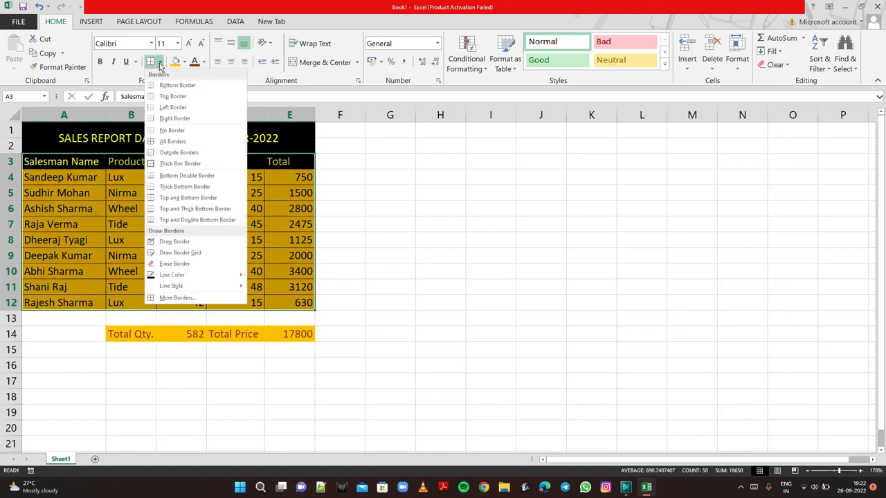
click(176, 163)
Put a Thick Box Border around the totals row B14:E14.
click(293, 150)
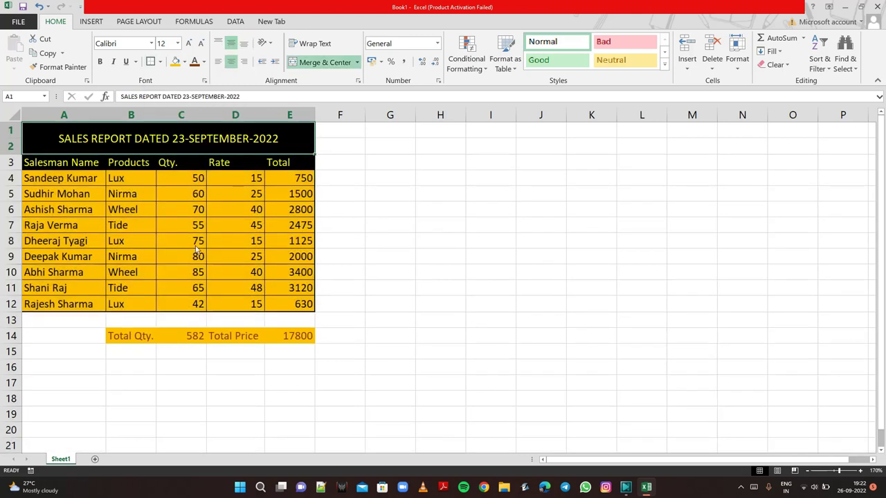
click(158, 337)
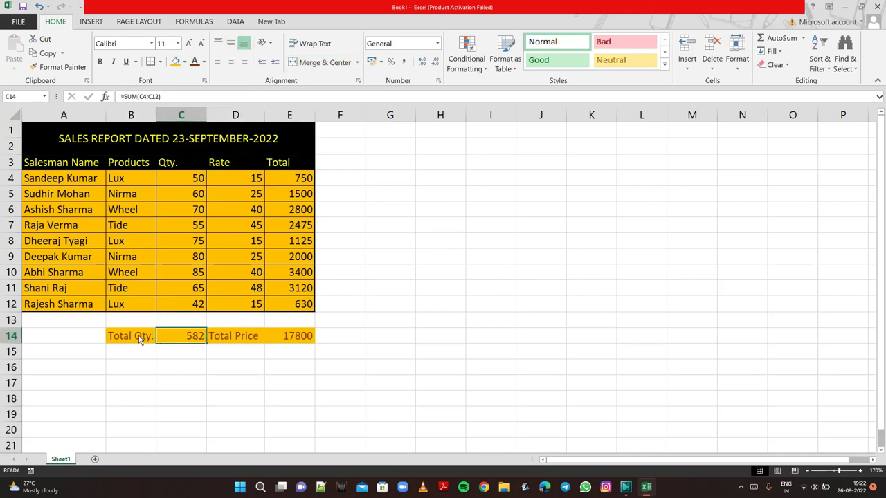
mouse_move(138, 337)
mouse_down()
mouse_move(249, 346)
mouse_move(290, 339)
mouse_up()
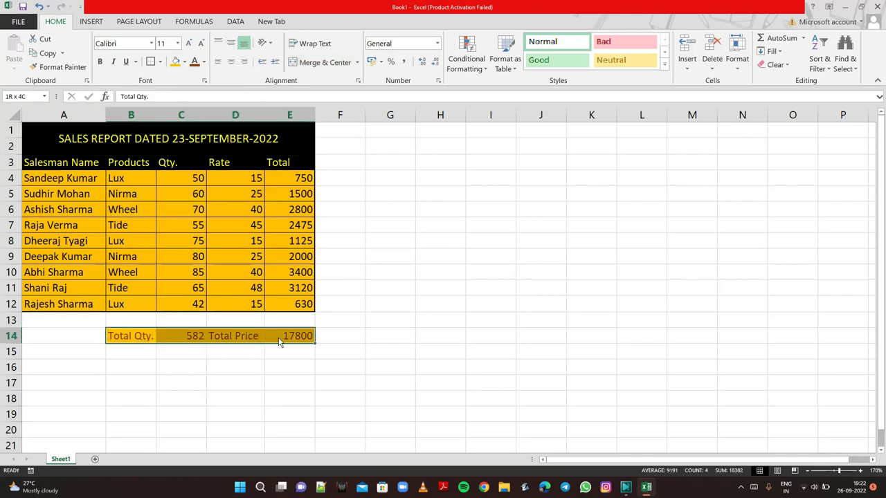
click(150, 61)
click(396, 247)
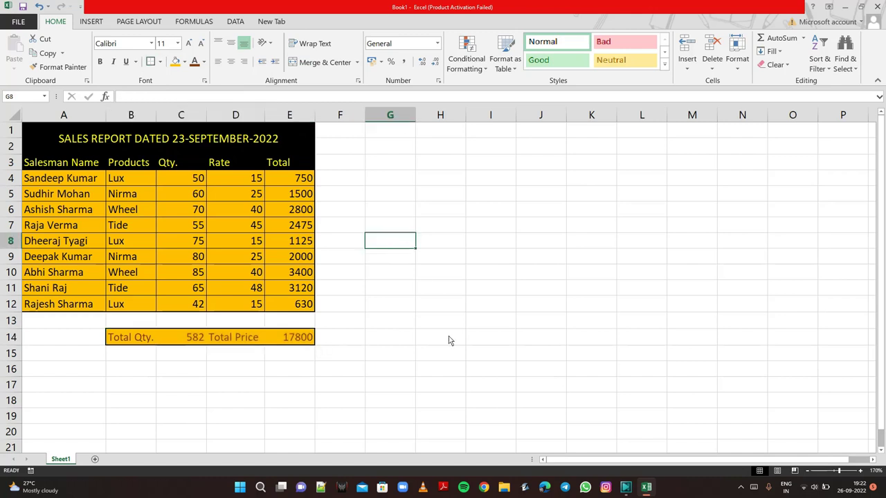